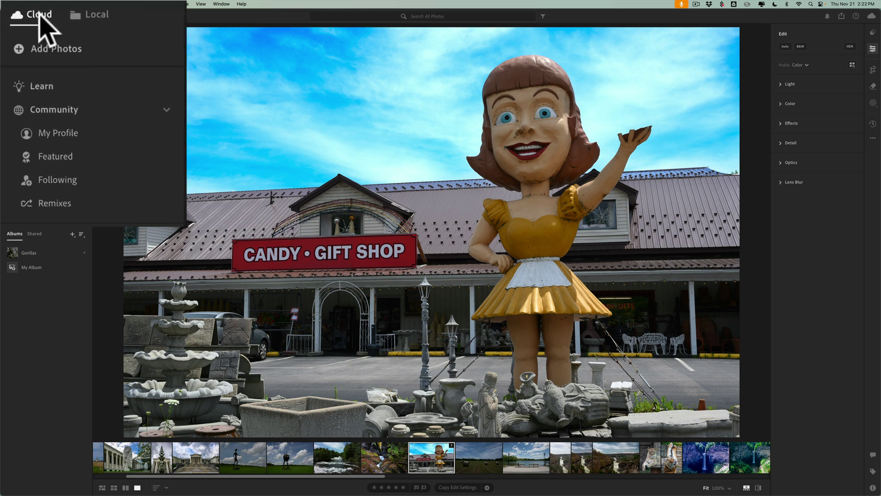
- Start an import, select DJI_0039.MP4, then cancel without adding anything
{"action": "left_click", "coordinate": [45, 48]}
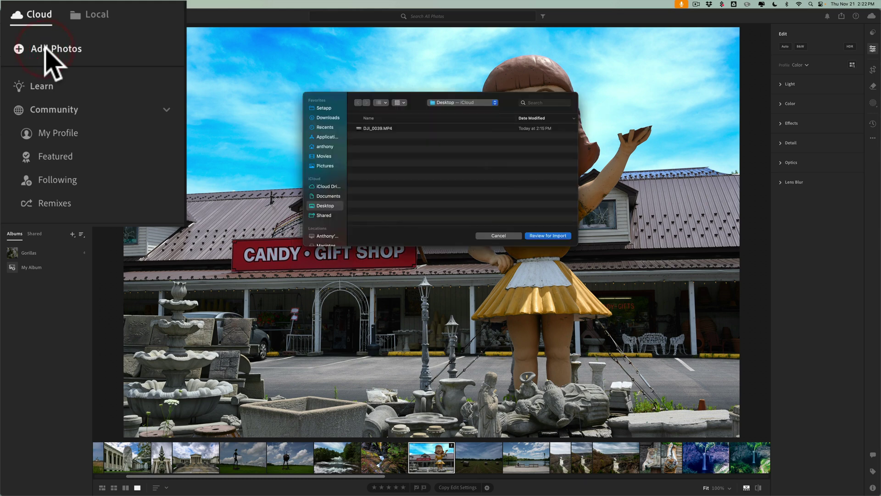
{"action": "left_click", "coordinate": [378, 129]}
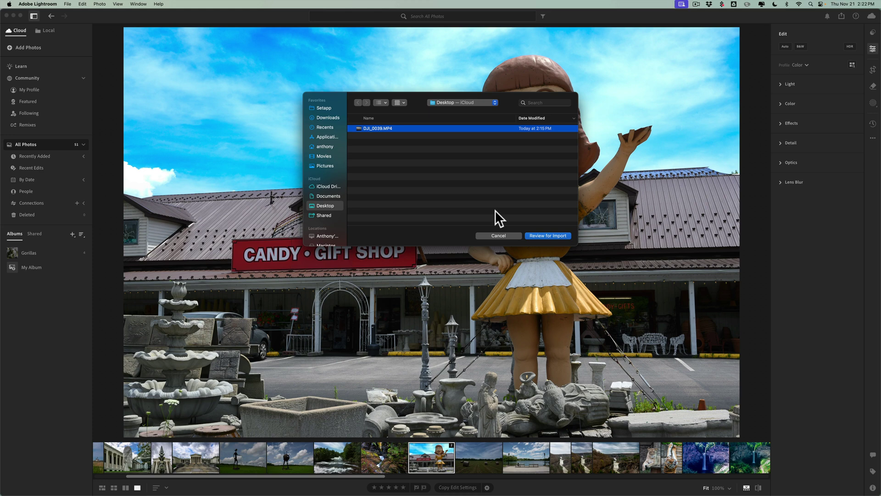
{"action": "left_click", "coordinate": [498, 236]}
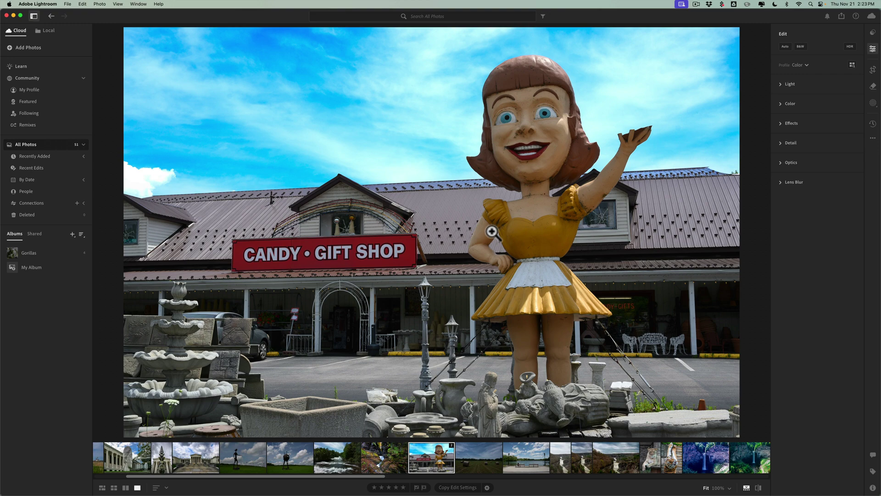
- Browse the Local Desktop folder to open the DJI_0039.MP4 beach video
{"action": "left_click", "coordinate": [43, 30]}
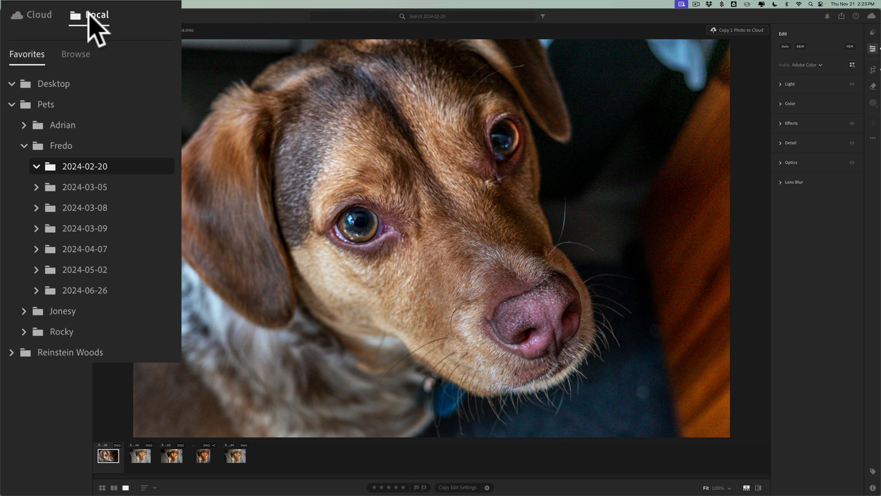
{"action": "mouse_move", "coordinate": [44, 88]}
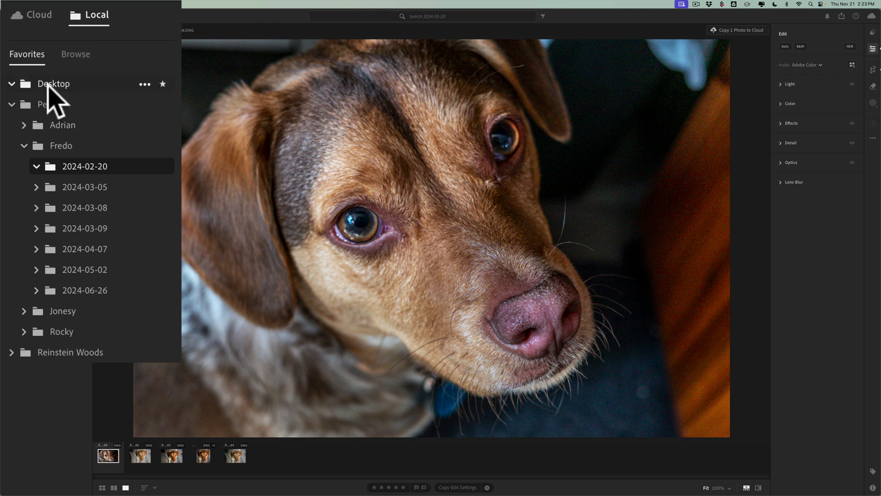
{"action": "left_click", "coordinate": [47, 84]}
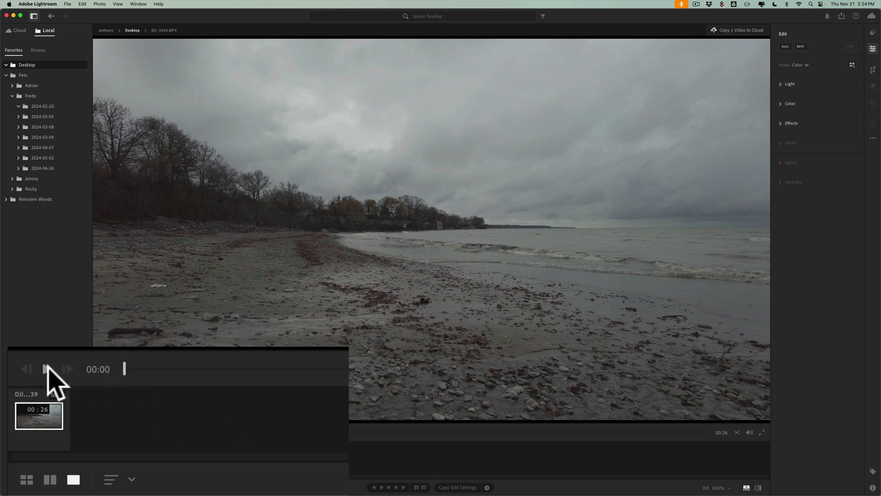
- Play the DJI_0039.MP4 clip and pause it around 00:21
{"action": "left_click", "coordinate": [47, 369]}
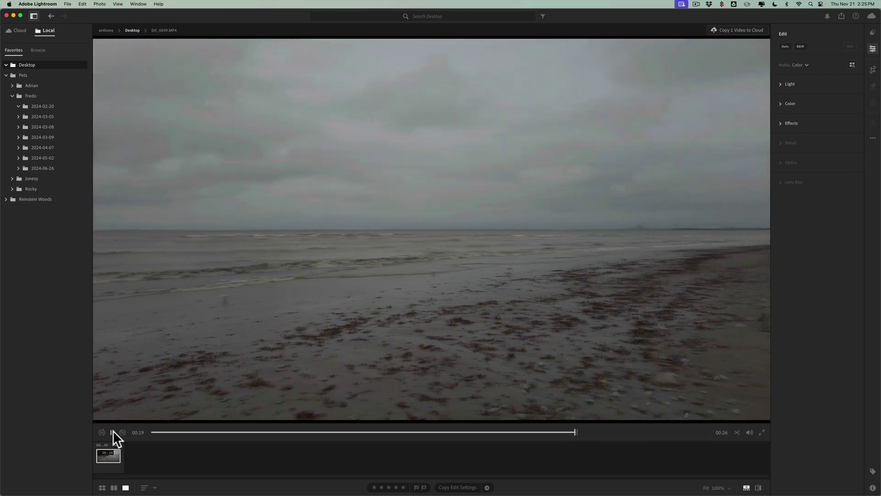
{"action": "left_click", "coordinate": [112, 432]}
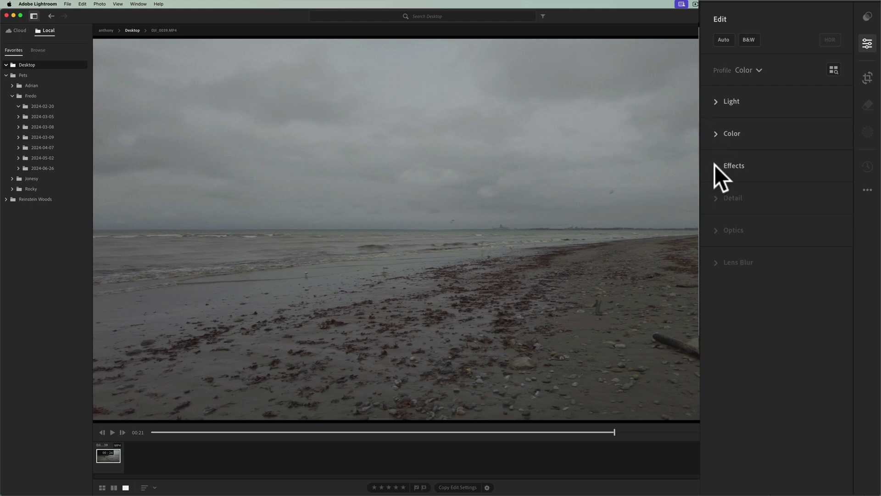
{"action": "left_click", "coordinate": [715, 165]}
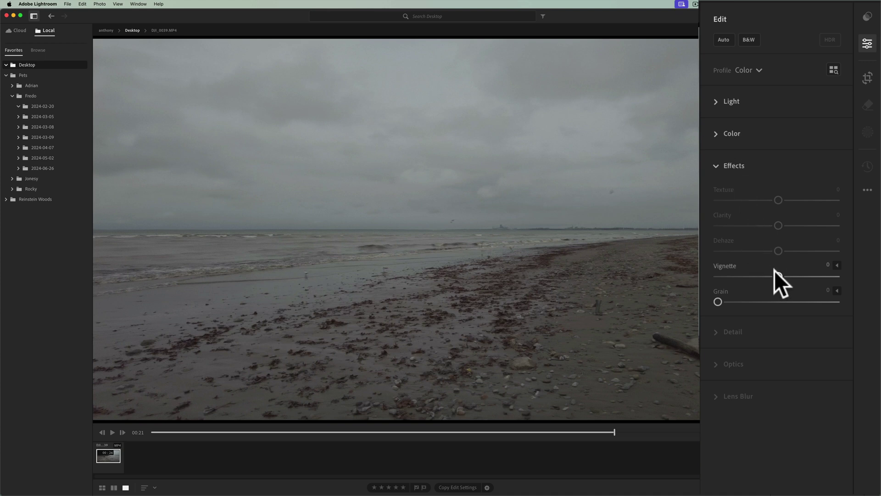
{"action": "left_click", "coordinate": [723, 165]}
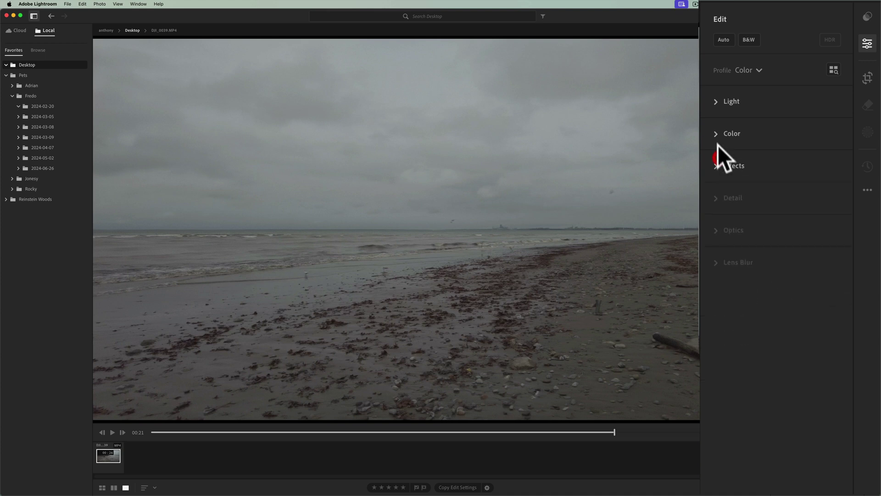
{"action": "left_click", "coordinate": [716, 135]}
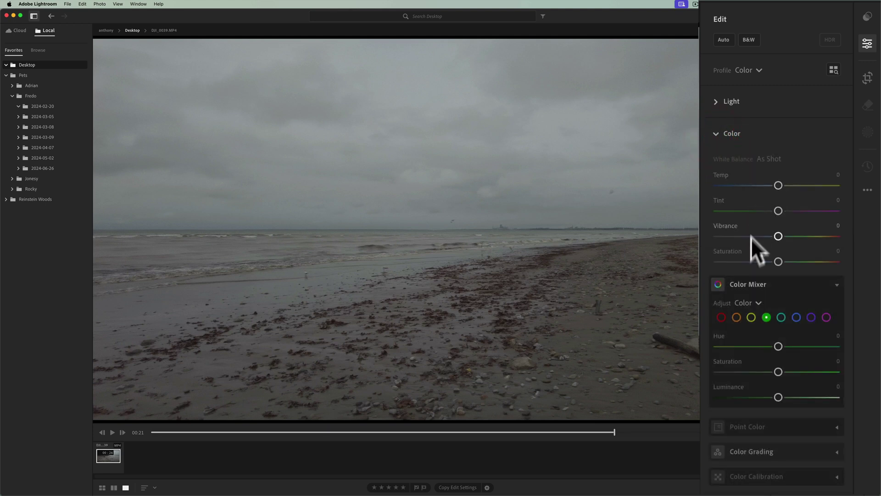
{"action": "left_click", "coordinate": [836, 283]}
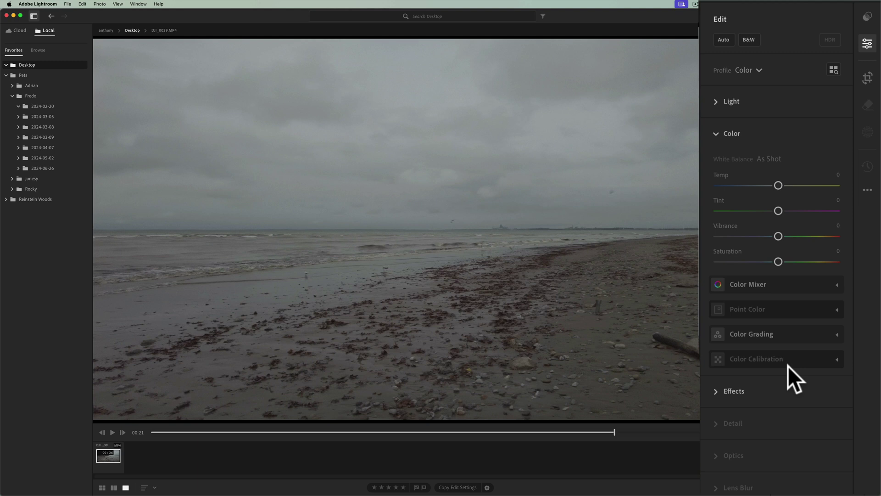
{"action": "left_click", "coordinate": [719, 133]}
{"action": "left_click", "coordinate": [716, 102]}
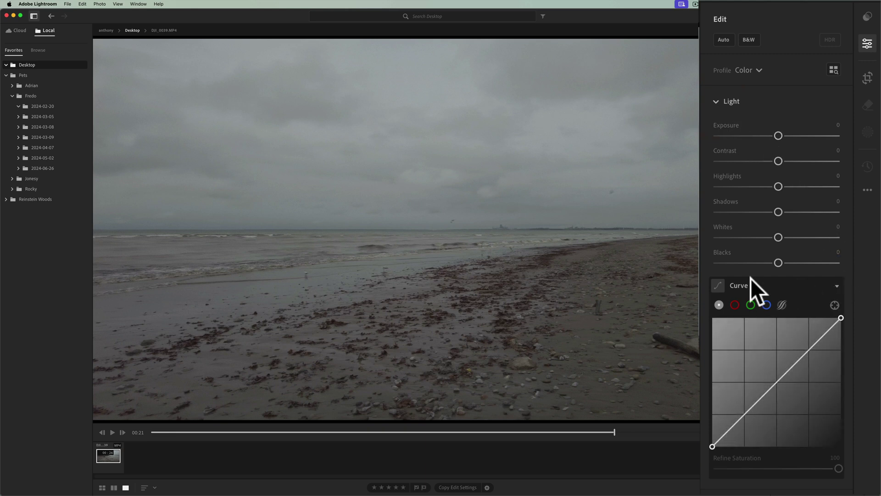
{"action": "left_click", "coordinate": [715, 100]}
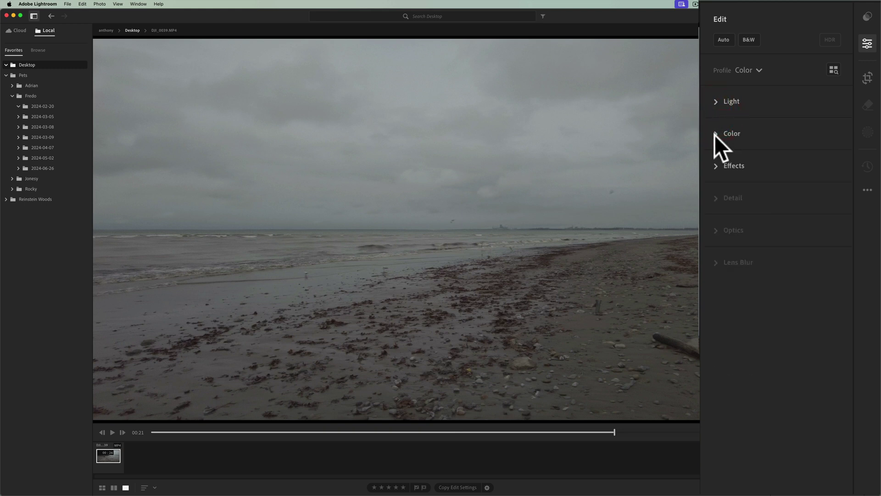
{"action": "left_click", "coordinate": [715, 134]}
{"action": "left_click", "coordinate": [715, 134]}
{"action": "left_click", "coordinate": [714, 165]}
{"action": "left_click", "coordinate": [715, 166]}
- In Trim & Rotate, try clockwise rotation and horizontal and vertical flips, undoing each one
{"action": "left_click", "coordinate": [867, 76]}
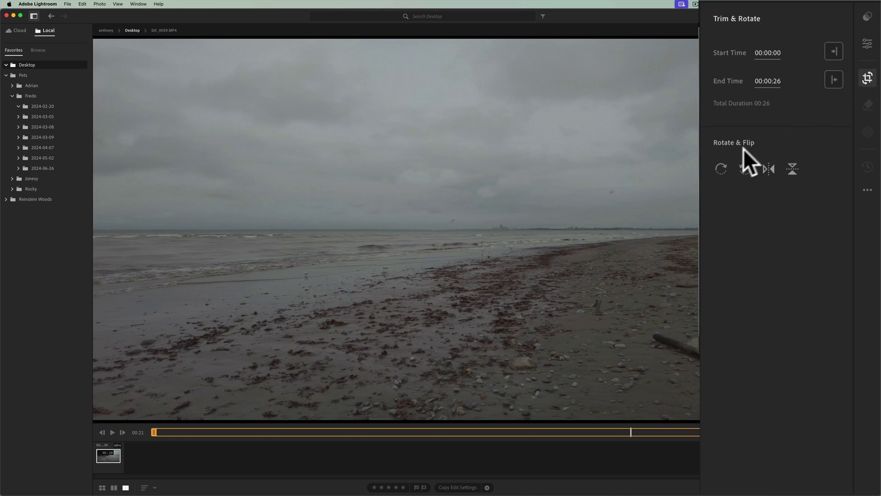
{"action": "left_click", "coordinate": [721, 167]}
{"action": "left_click", "coordinate": [744, 168]}
{"action": "left_click", "coordinate": [765, 169]}
{"action": "left_click", "coordinate": [773, 170]}
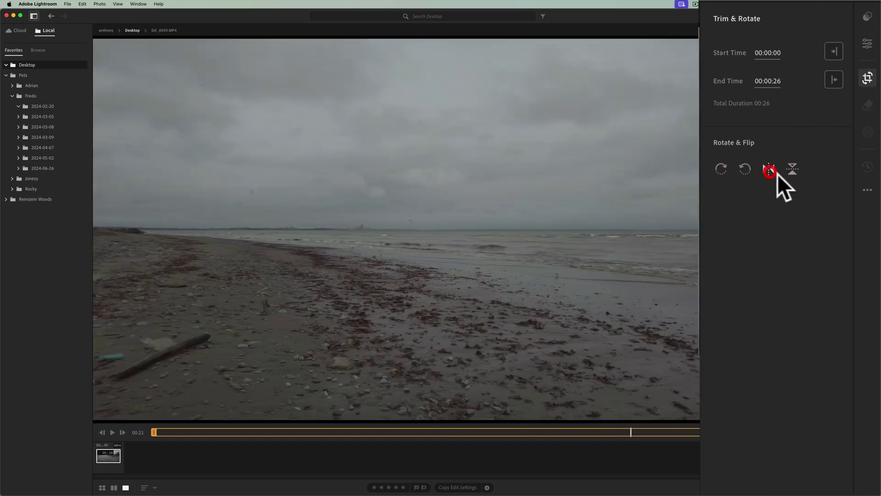
{"action": "left_click", "coordinate": [792, 169]}
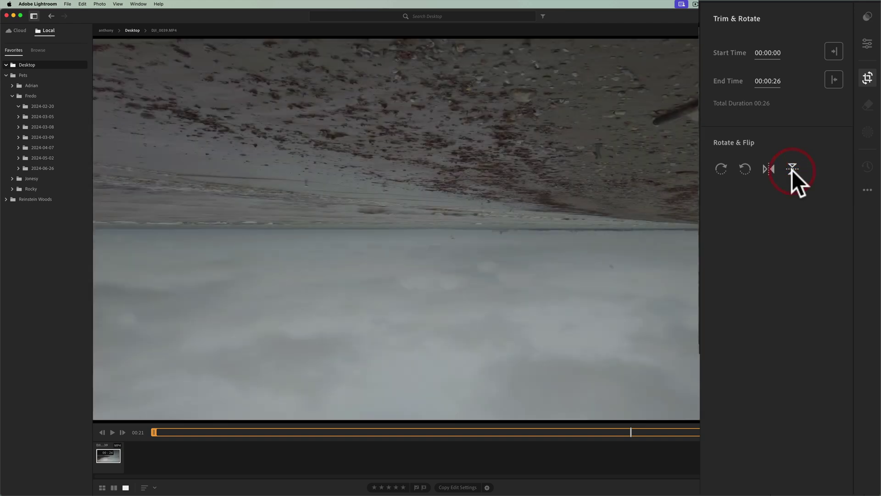
{"action": "left_click", "coordinate": [792, 169]}
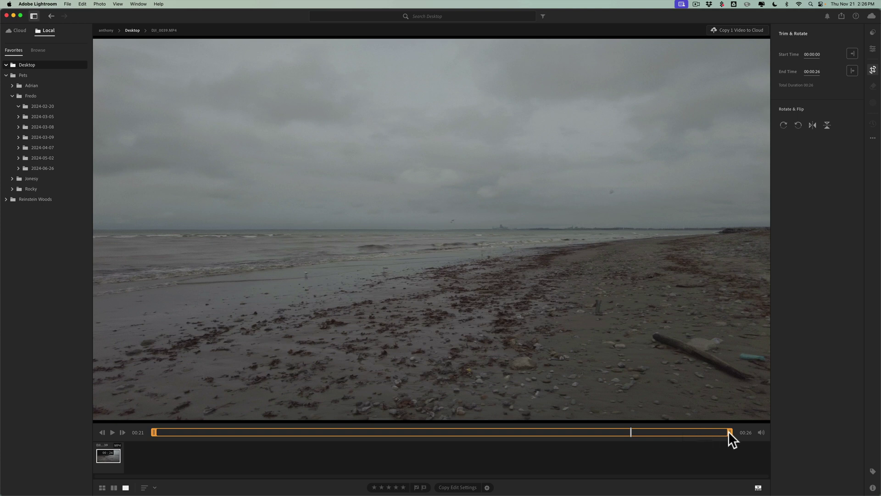
- Move the trim handles so the clip runs from 00:05 to 00:15
{"action": "left_click_drag", "start_coordinate": [728, 430], "coordinate": [682, 432]}
{"action": "left_click_drag", "start_coordinate": [561, 434], "coordinate": [489, 430]}
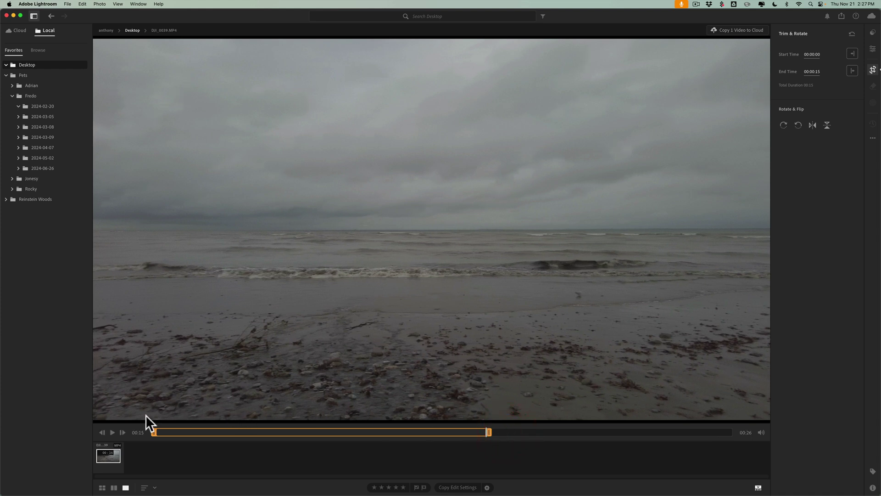
{"action": "left_click_drag", "start_coordinate": [153, 429], "coordinate": [260, 433]}
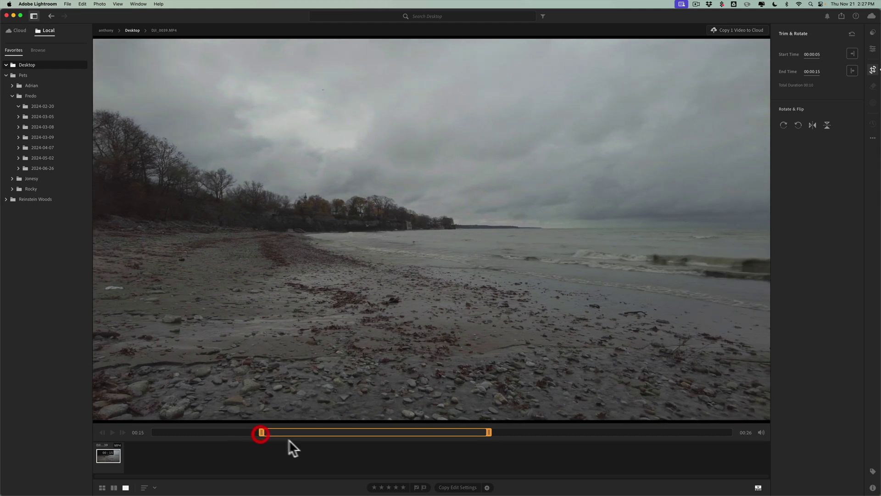
- Preview the 10-second trimmed clip, return to Edit, and preview it again
{"action": "left_click", "coordinate": [111, 428]}
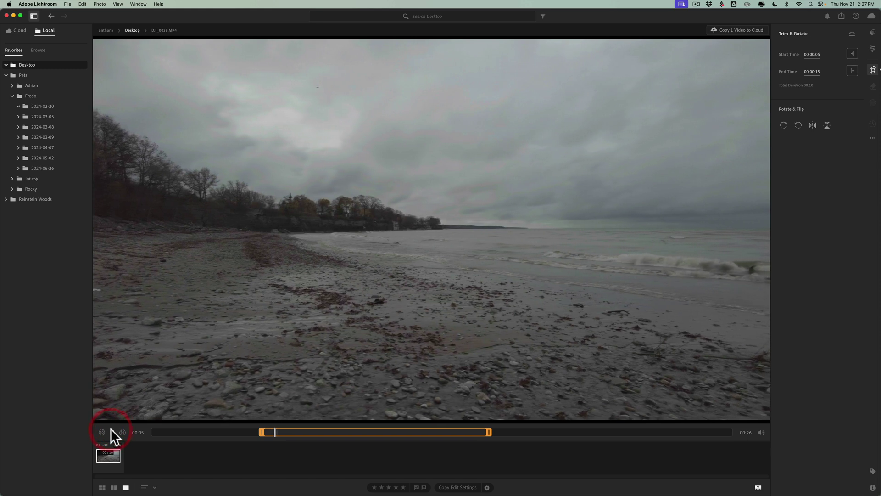
{"action": "left_click", "coordinate": [112, 430]}
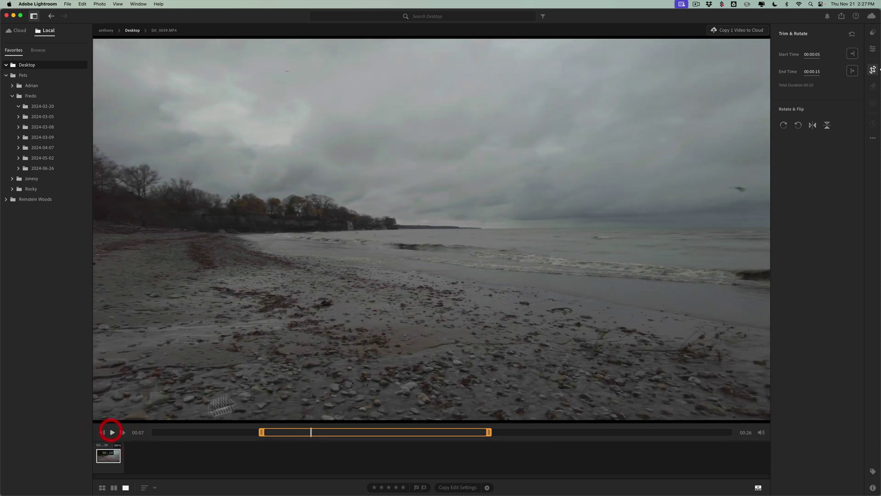
{"action": "left_click", "coordinate": [873, 48]}
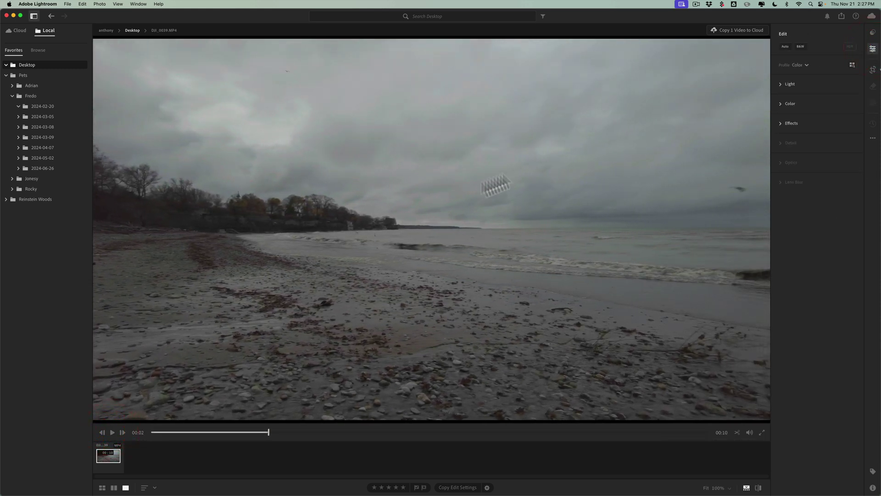
{"action": "left_click", "coordinate": [111, 433]}
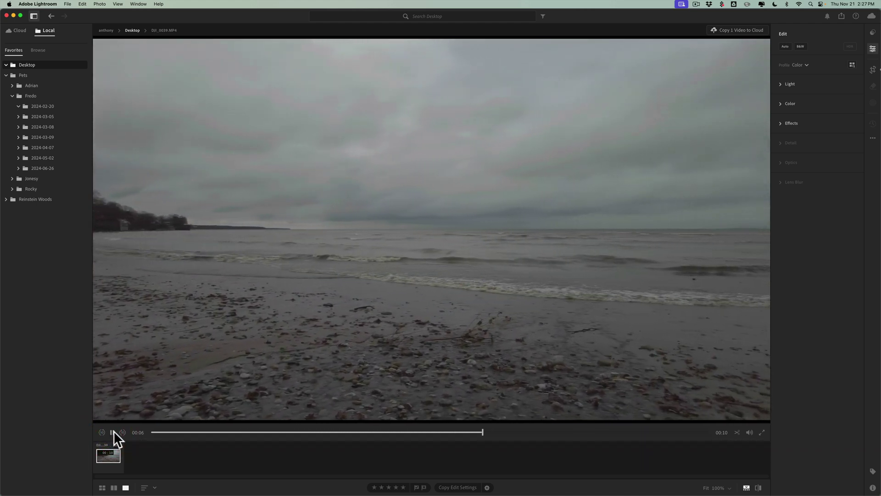
{"action": "left_click", "coordinate": [113, 432]}
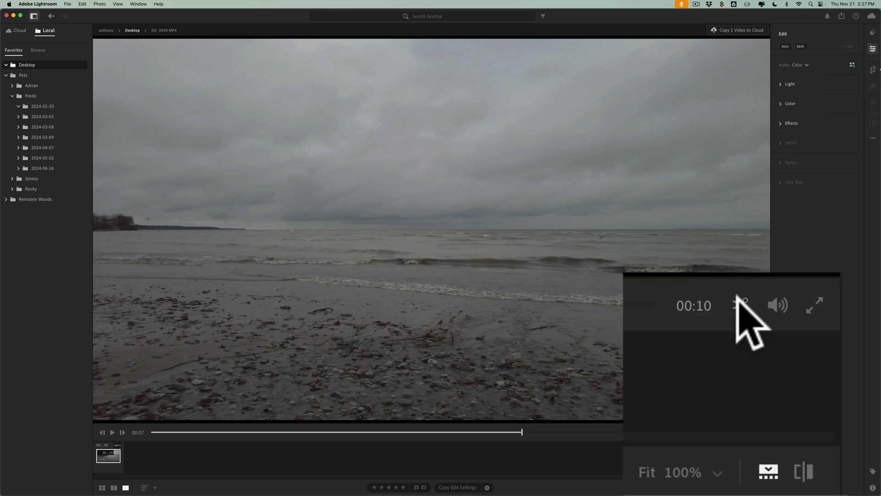
- Extend the trim handles back to the clip's full 00:00–00:26 length
{"action": "left_click", "coordinate": [738, 432]}
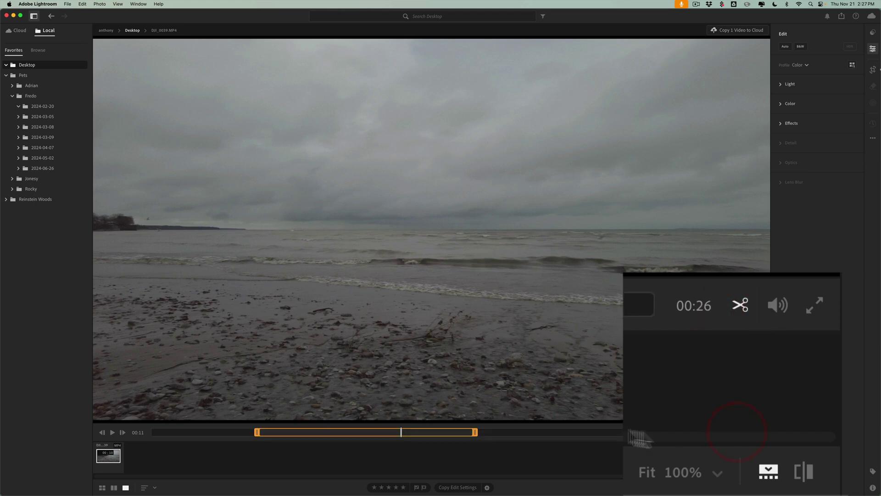
{"action": "left_click_drag", "start_coordinate": [475, 432], "coordinate": [729, 433]}
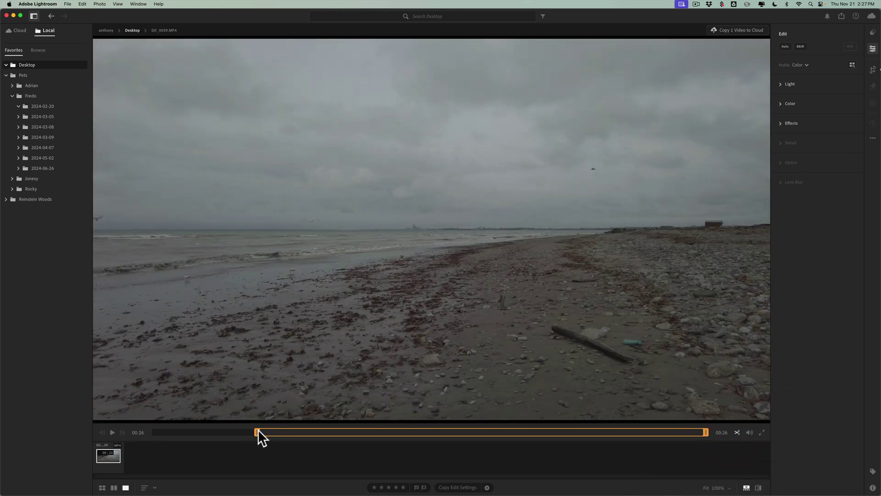
{"action": "left_click_drag", "start_coordinate": [256, 432], "coordinate": [137, 430]}
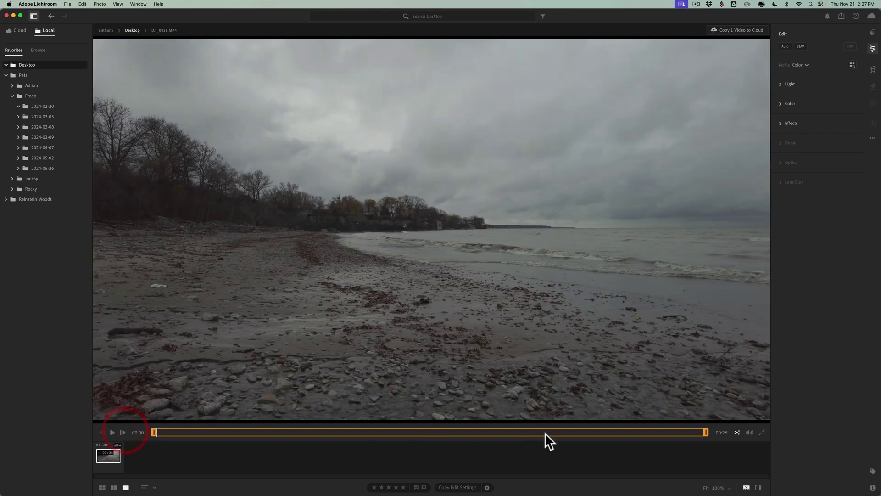
- Scrub the end, 00:03, 00:13 and later moments, then return to the first frame
{"action": "left_click", "coordinate": [705, 429]}
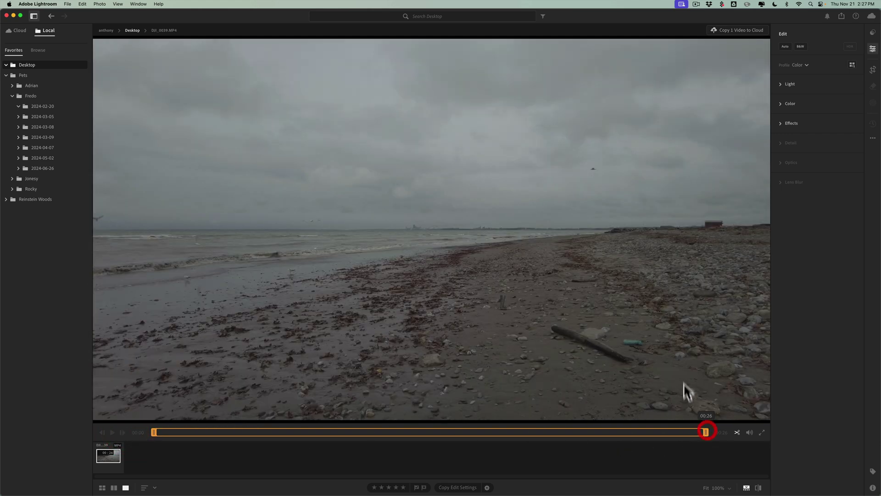
{"action": "left_click", "coordinate": [230, 432]}
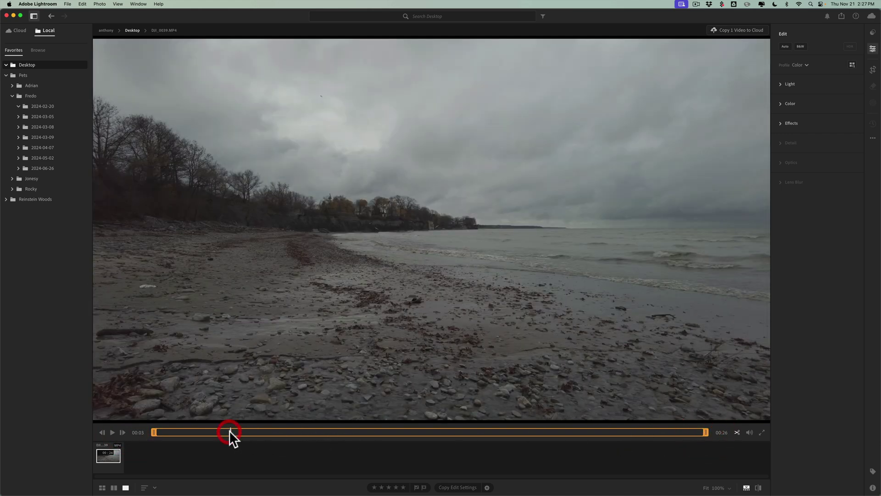
{"action": "left_click", "coordinate": [359, 432]}
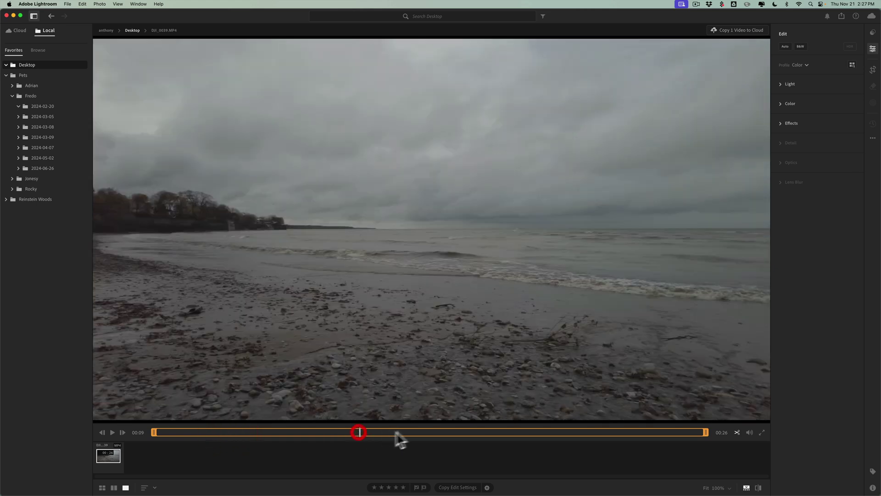
{"action": "left_click", "coordinate": [434, 432]}
{"action": "left_click", "coordinate": [553, 432]}
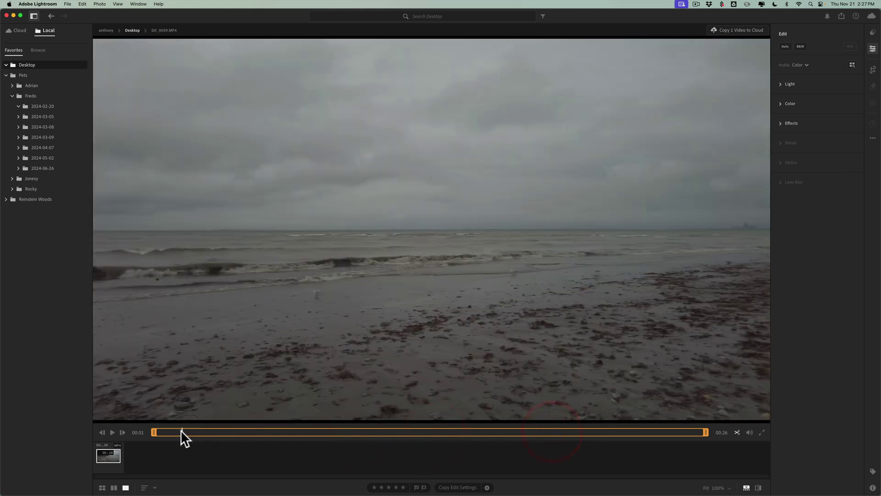
{"action": "left_click", "coordinate": [165, 431]}
{"action": "left_click", "coordinate": [155, 432]}
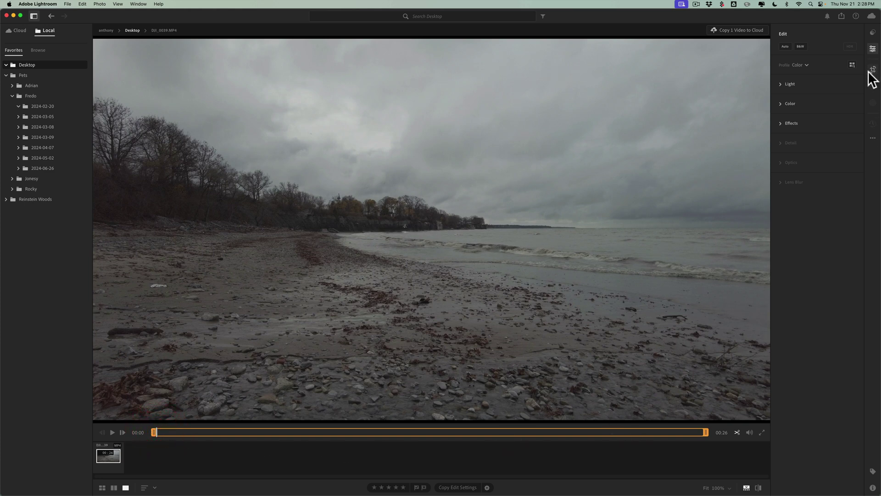
{"action": "left_click", "coordinate": [874, 48]}
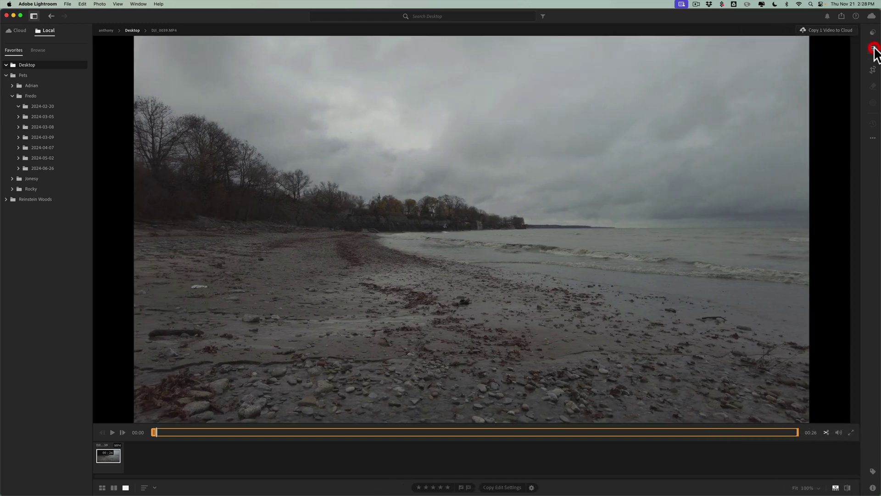
{"action": "left_click", "coordinate": [873, 49]}
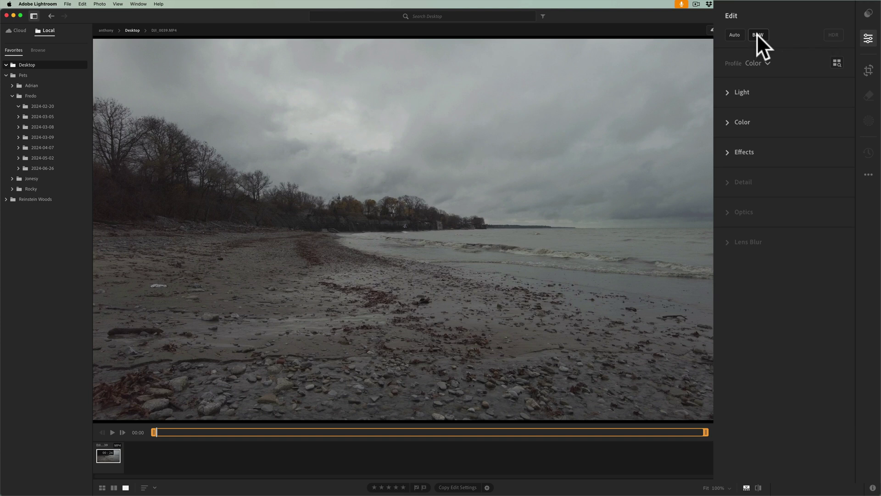
- Switch the clip to B&W Monochrome and view the B&W Mixer sliders, all at 0
{"action": "left_click", "coordinate": [758, 34]}
{"action": "left_click", "coordinate": [727, 121]}
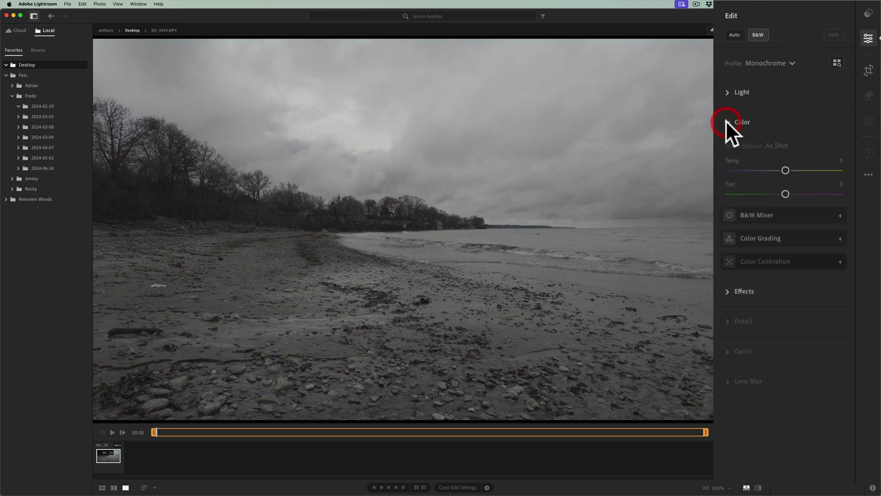
{"action": "left_click", "coordinate": [840, 214]}
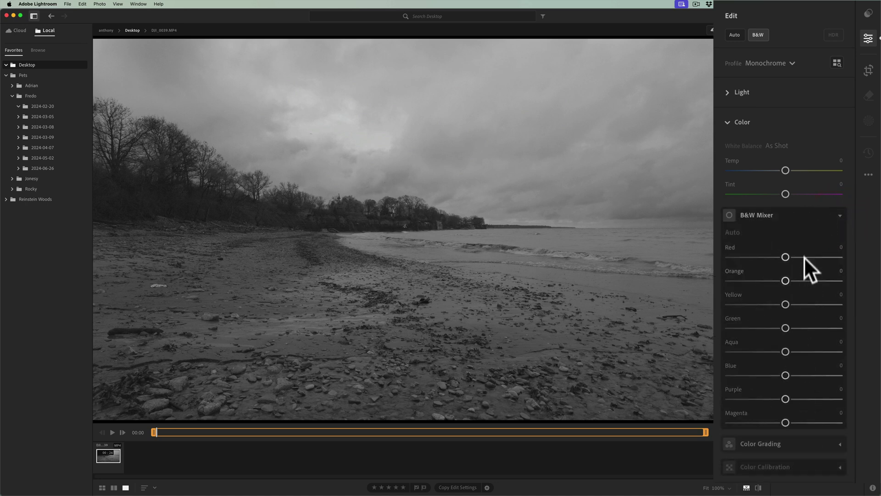
{"action": "left_click", "coordinate": [839, 214]}
{"action": "left_click", "coordinate": [728, 120]}
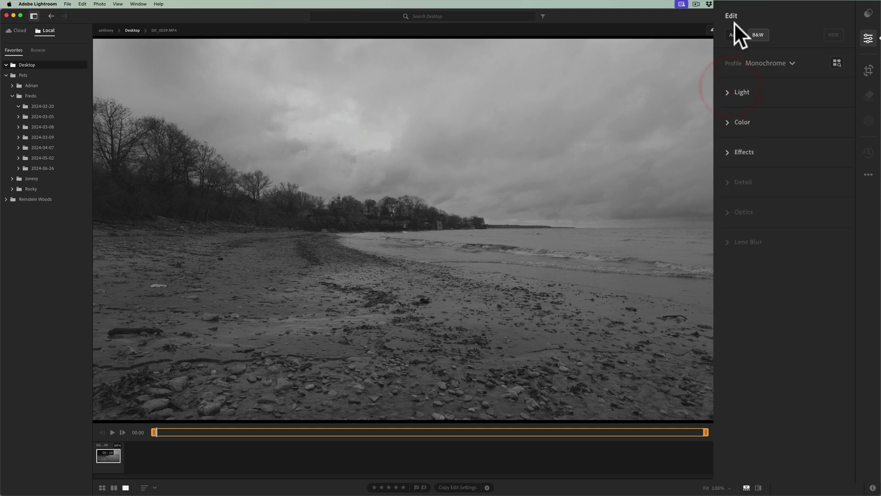
- Turn B&W off and open the Profile browser's Basic group
{"action": "left_click", "coordinate": [761, 37]}
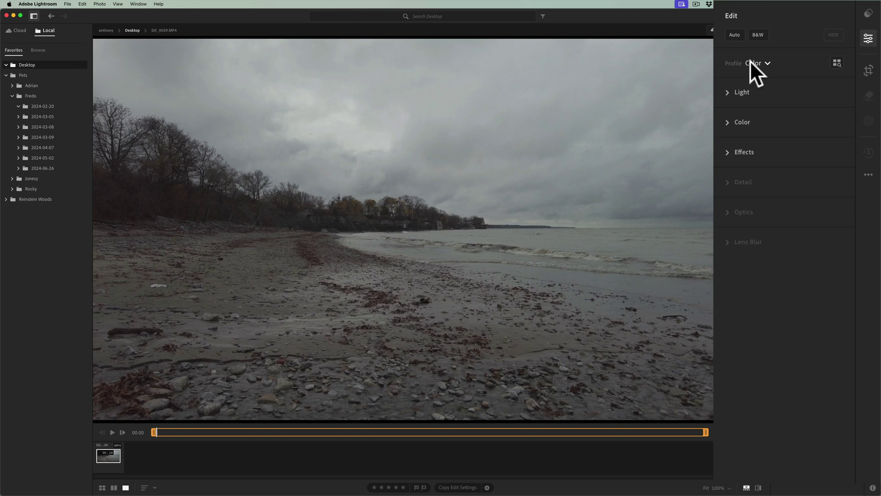
{"action": "left_click", "coordinate": [836, 62]}
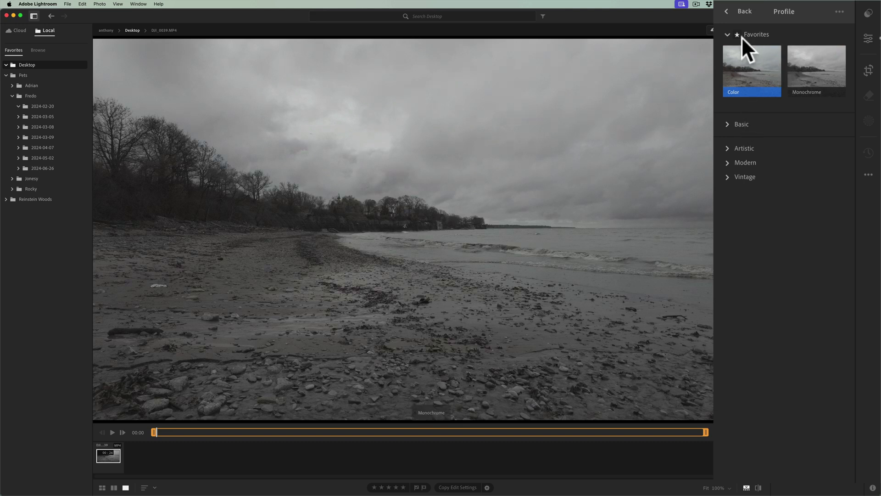
{"action": "left_click", "coordinate": [726, 121]}
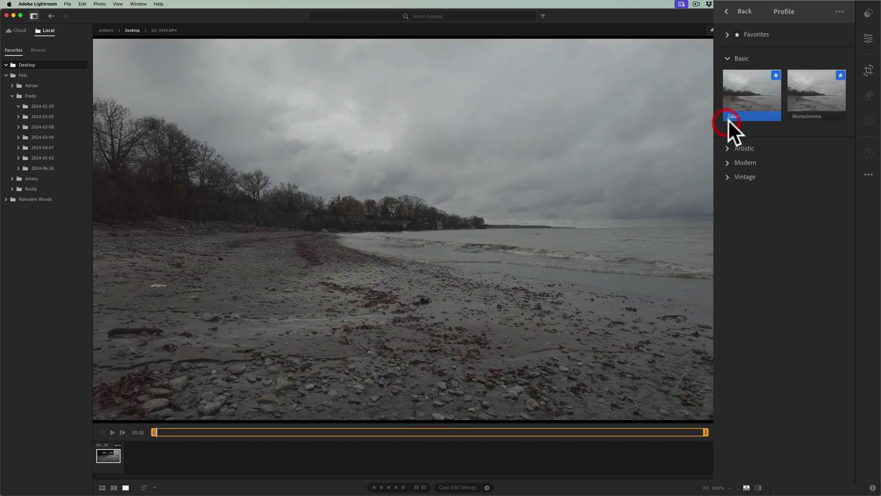
- Preview the Artistic, Modern and Vintage profile groups, collapsing each afterwards
{"action": "left_click", "coordinate": [726, 148]}
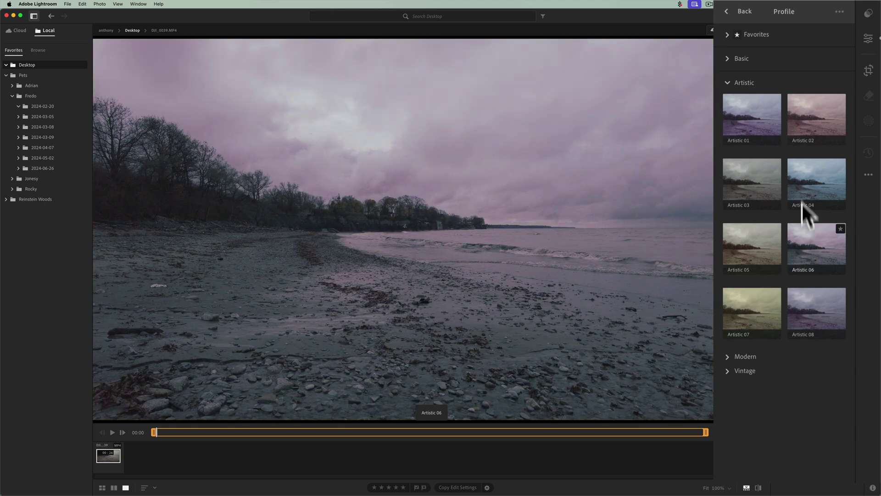
{"action": "left_click", "coordinate": [726, 82]}
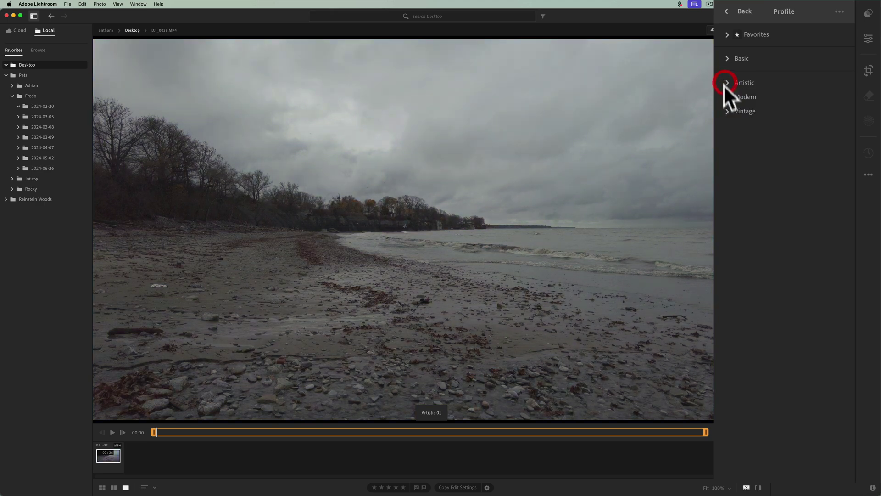
{"action": "left_click", "coordinate": [725, 97]}
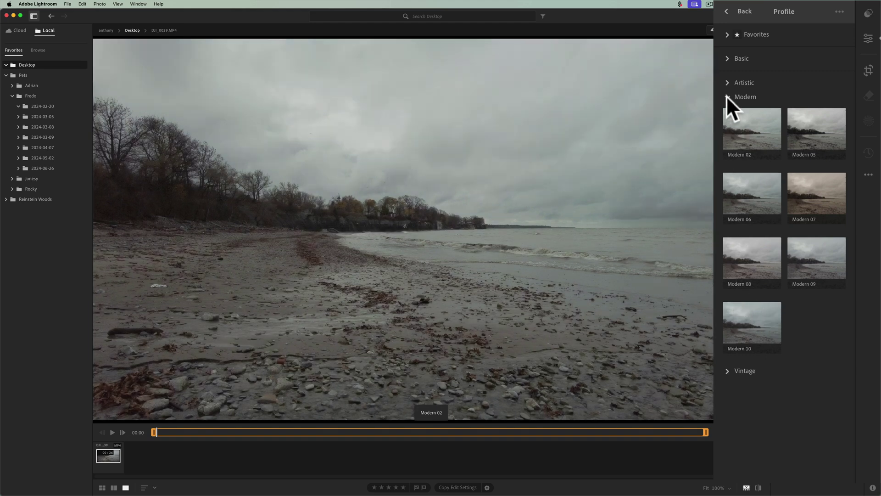
{"action": "left_click", "coordinate": [727, 96]}
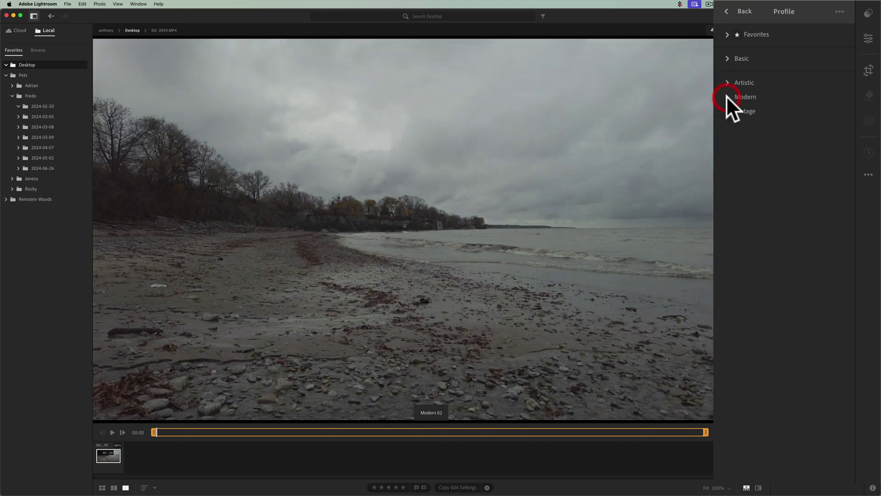
{"action": "left_click", "coordinate": [727, 112]}
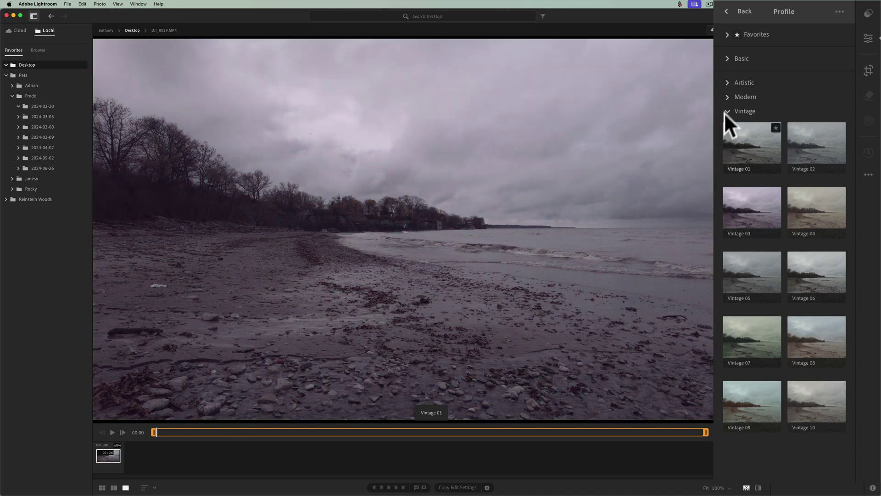
{"action": "left_click", "coordinate": [729, 110]}
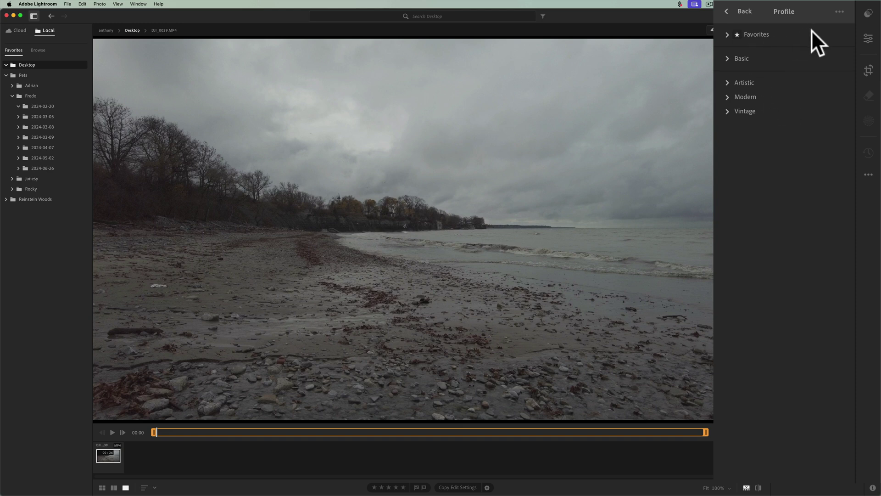
- Return from the profile browser, expand Light, and raise Contrast
{"action": "left_click", "coordinate": [727, 9]}
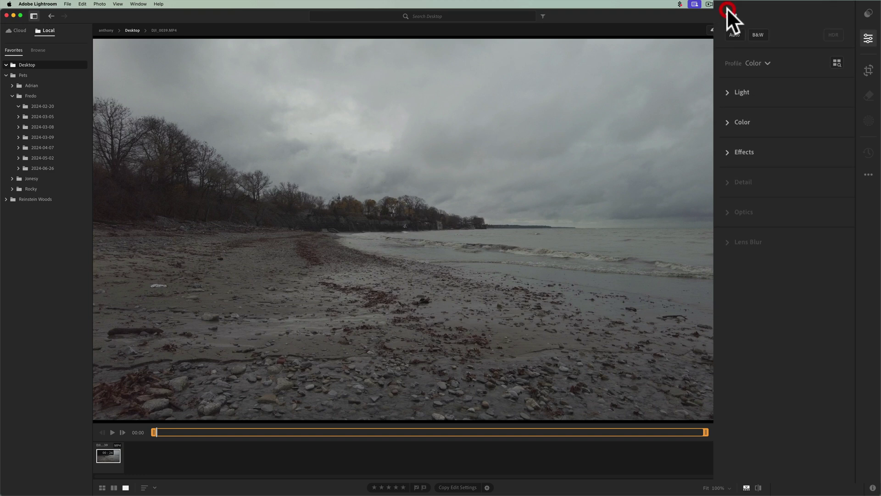
{"action": "left_click", "coordinate": [731, 91]}
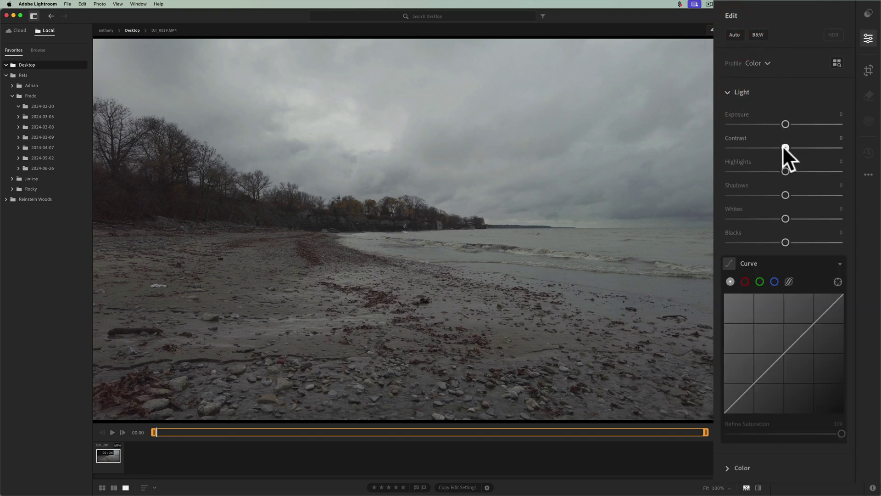
{"action": "left_click_drag", "start_coordinate": [783, 147], "coordinate": [824, 192]}
{"action": "left_click", "coordinate": [823, 193]}
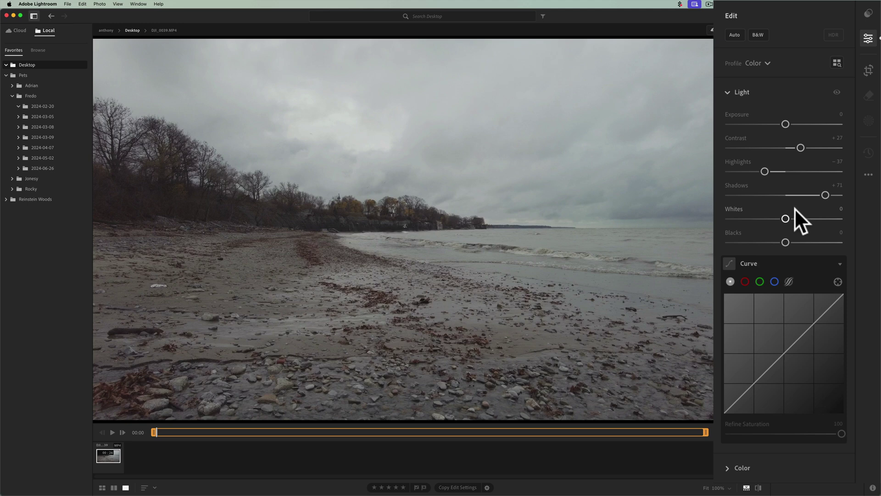
- Test and reset Whites and Blacks, then settle Whites +22, Blacks −27 and Contrast +44
{"action": "key", "text": "alt"}
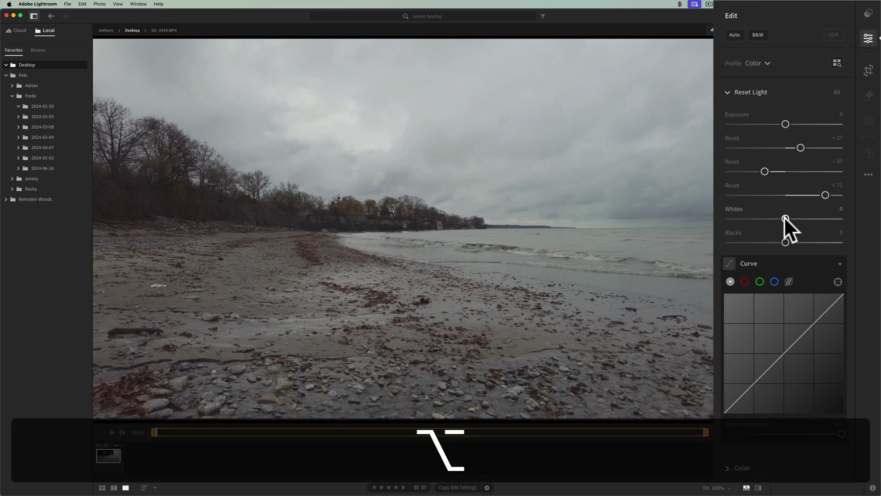
{"action": "left_click_drag", "start_coordinate": [785, 218], "coordinate": [812, 219]}
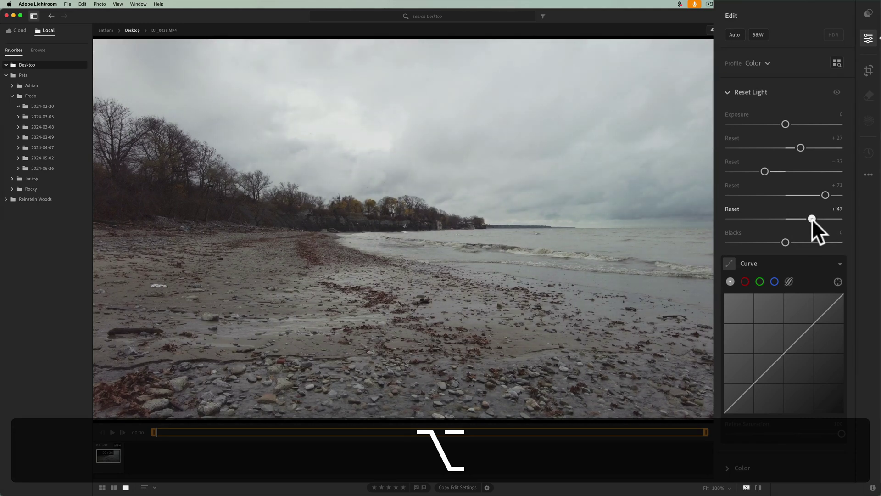
{"action": "double_click", "coordinate": [789, 220]}
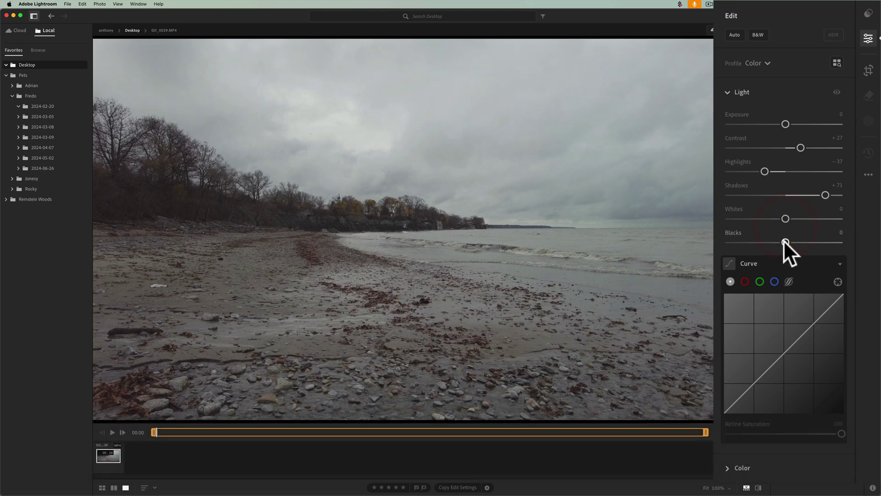
{"action": "key", "text": "alt"}
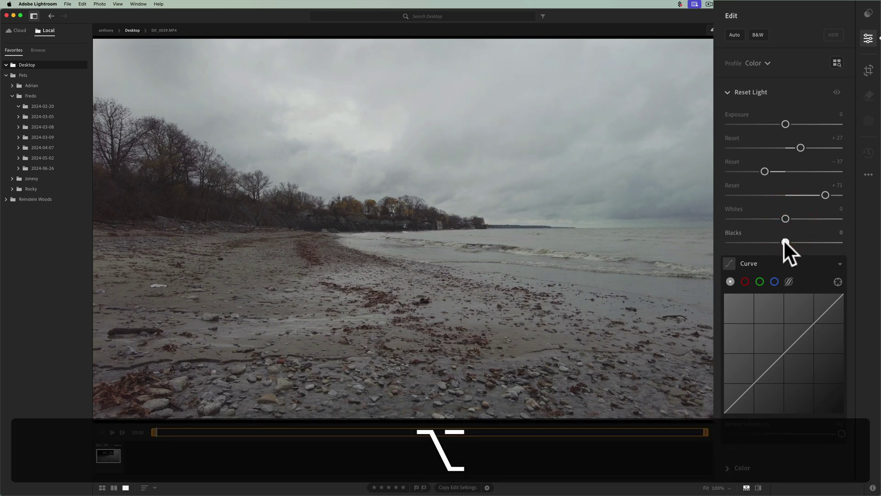
{"action": "left_click_drag", "start_coordinate": [784, 242], "coordinate": [766, 242]}
{"action": "double_click", "coordinate": [756, 242]}
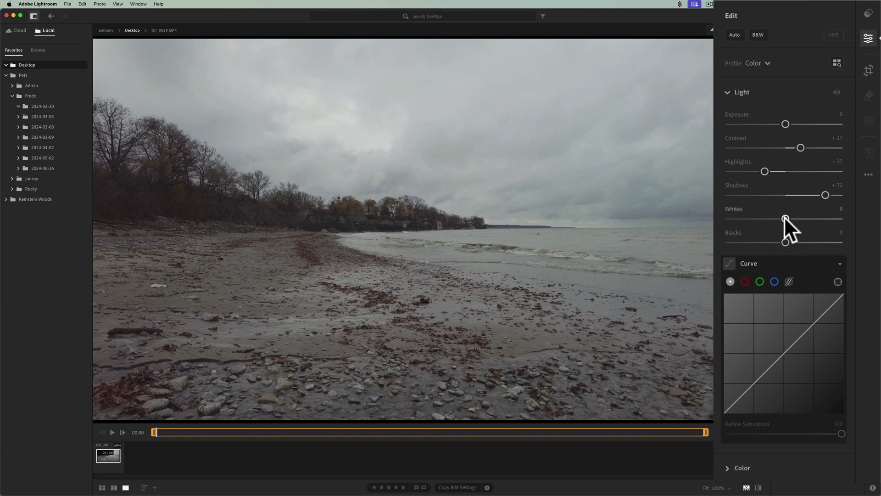
{"action": "left_click_drag", "start_coordinate": [785, 218], "coordinate": [771, 242]}
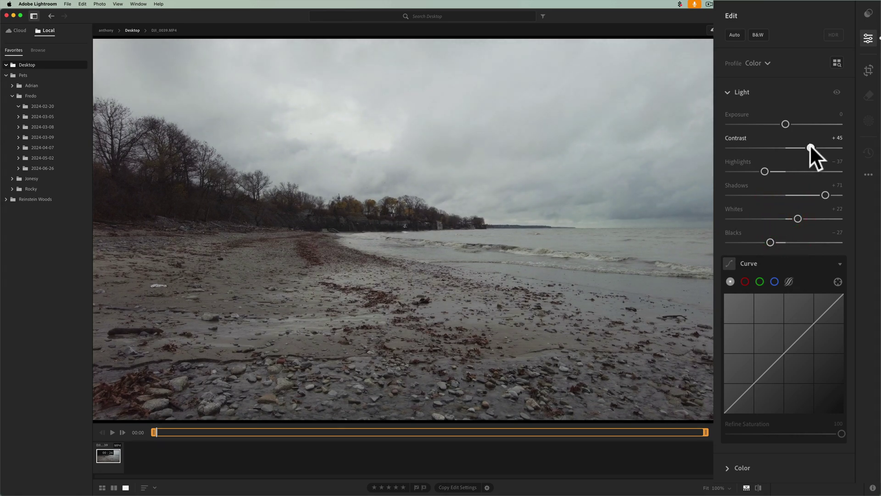
{"action": "left_click_drag", "start_coordinate": [810, 146], "coordinate": [806, 149]}
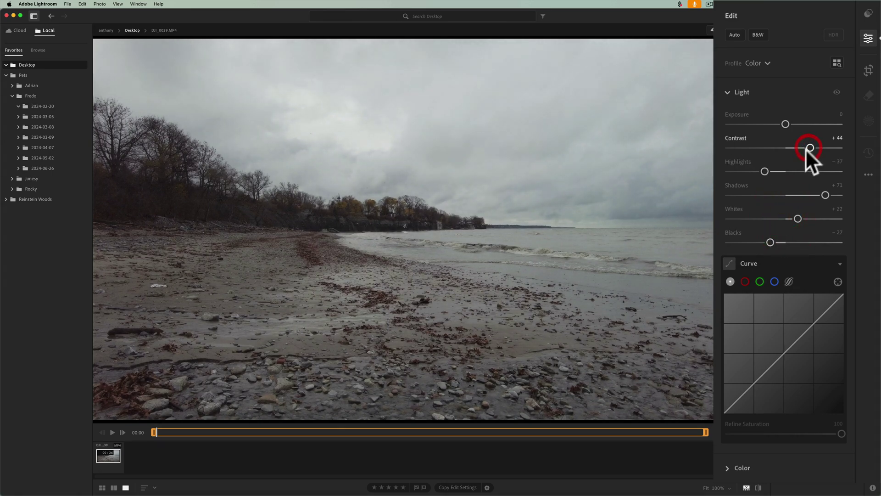
- Add shadow, midtone and highlight points for a gentle S curve and set Contrast near +45
{"action": "left_click", "coordinate": [784, 351]}
{"action": "left_click", "coordinate": [754, 380]}
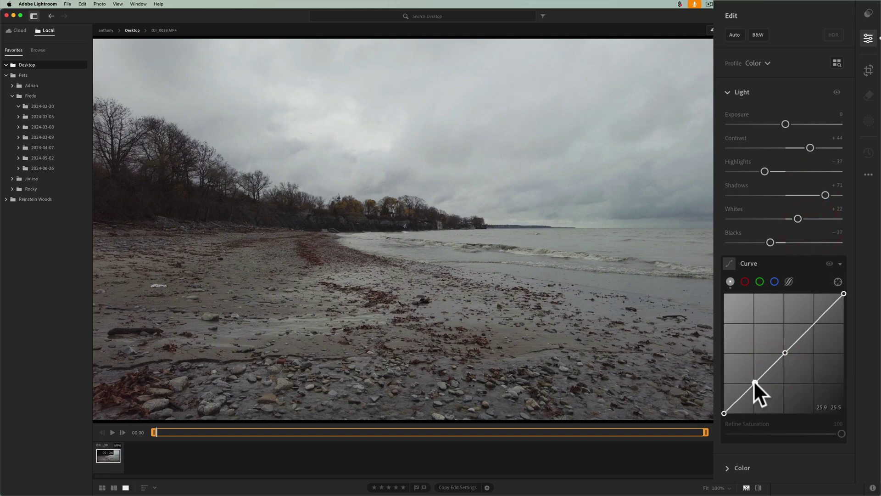
{"action": "left_click", "coordinate": [815, 328]}
{"action": "left_click_drag", "start_coordinate": [816, 328], "coordinate": [816, 330]}
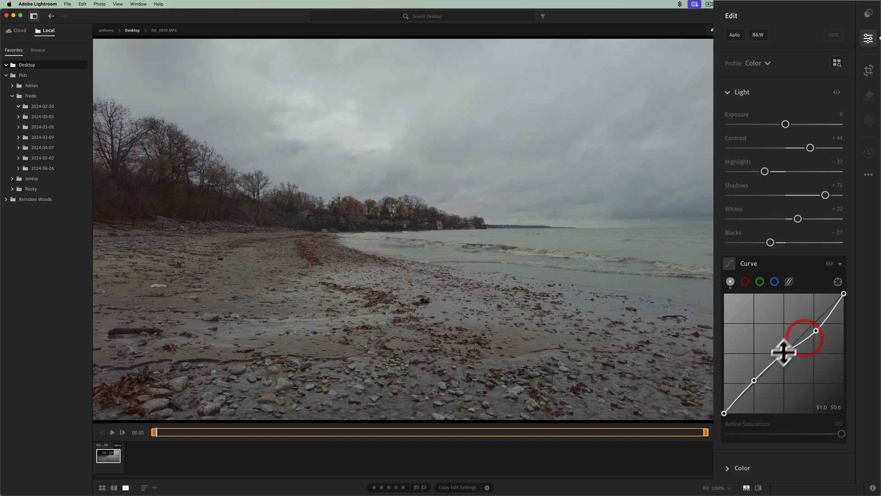
{"action": "left_click", "coordinate": [810, 148]}
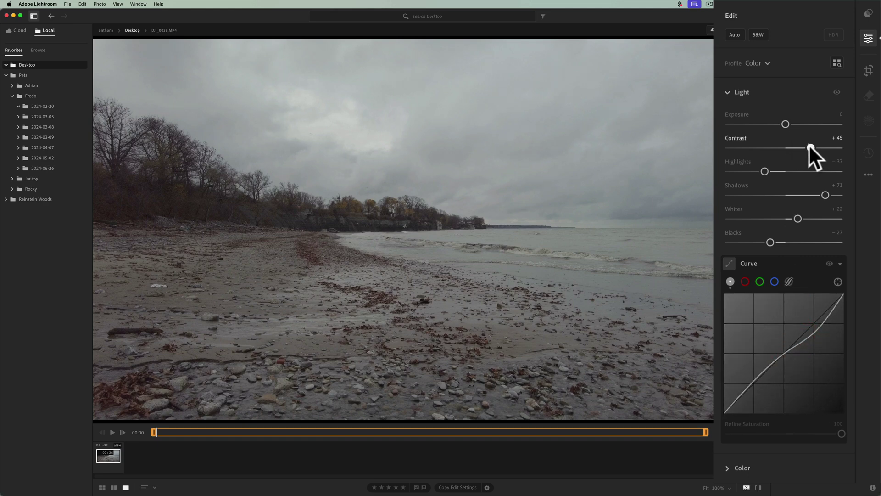
{"action": "left_click_drag", "start_coordinate": [817, 144], "coordinate": [819, 144]}
{"action": "left_click", "coordinate": [728, 92]}
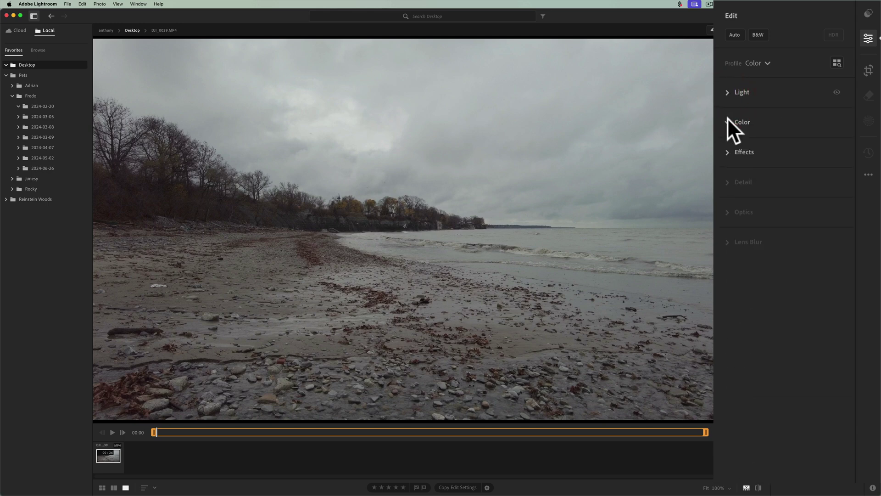
- Expand the Color panel and push the Vibrance slider to +55
{"action": "left_click", "coordinate": [727, 122]}
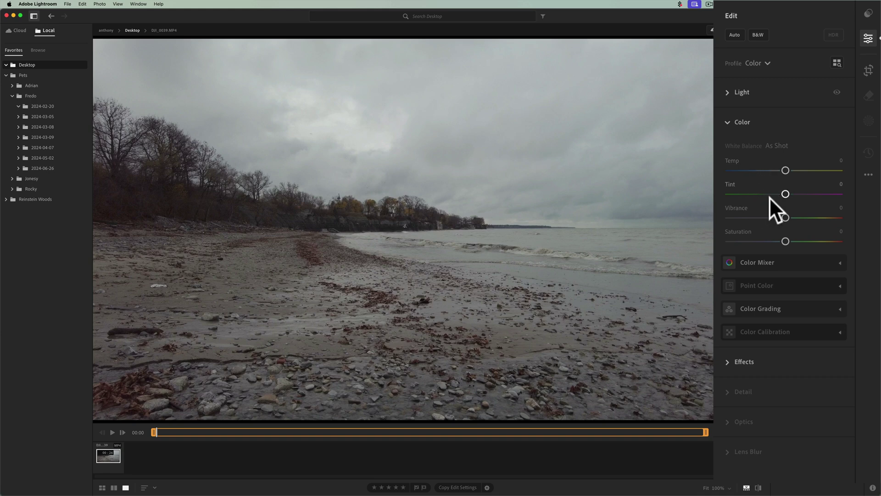
{"action": "left_click_drag", "start_coordinate": [784, 212], "coordinate": [815, 211]}
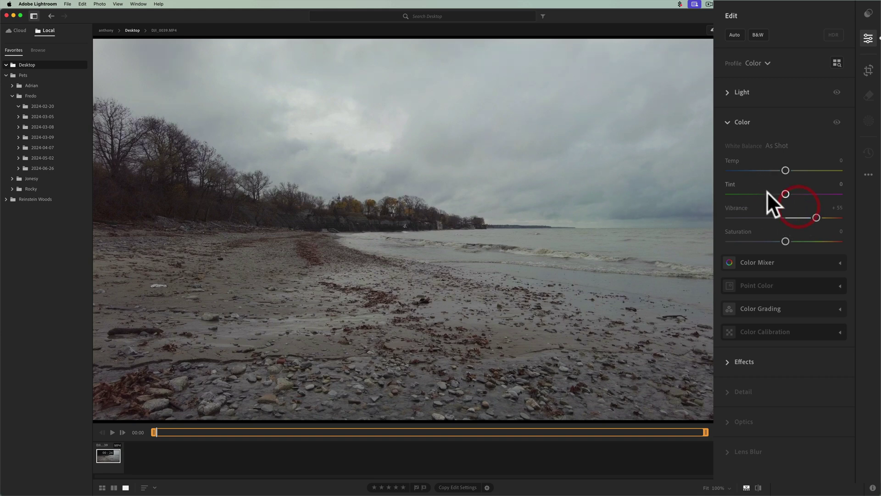
- In Color Mixer, raise orange saturation to +35 and luminance to +44, and yellow saturation to +31
{"action": "left_click", "coordinate": [842, 262]}
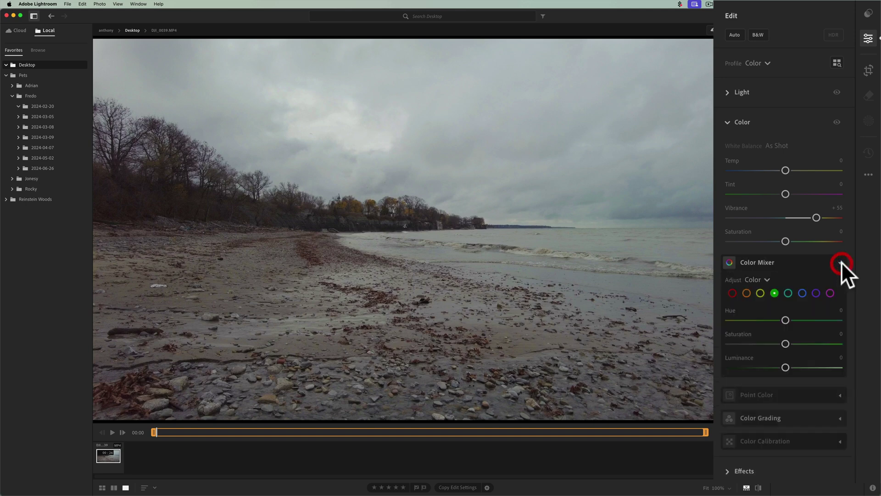
{"action": "left_click", "coordinate": [745, 292]}
{"action": "left_click", "coordinate": [801, 345]}
{"action": "left_click_drag", "start_coordinate": [786, 367], "coordinate": [814, 365]}
{"action": "left_click", "coordinate": [760, 293]}
{"action": "left_click_drag", "start_coordinate": [784, 343], "coordinate": [800, 363]}
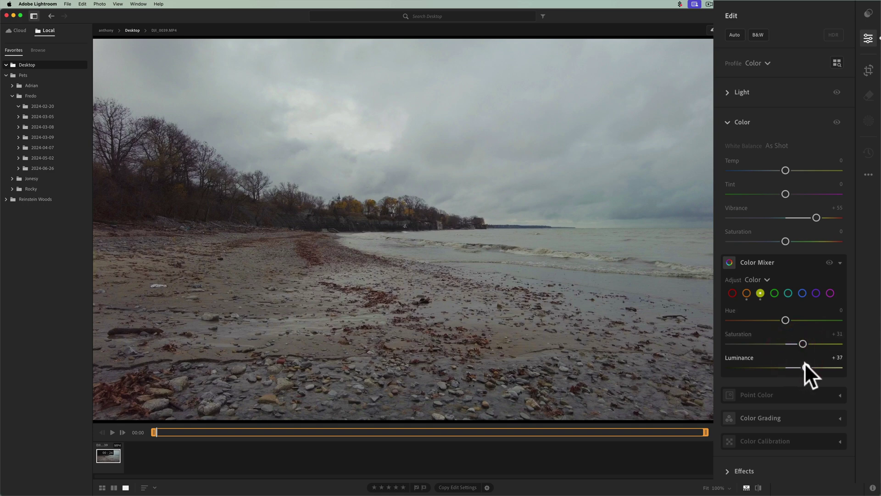
- Set the greens to +30 saturation and -24 luminance
{"action": "left_click", "coordinate": [774, 293]}
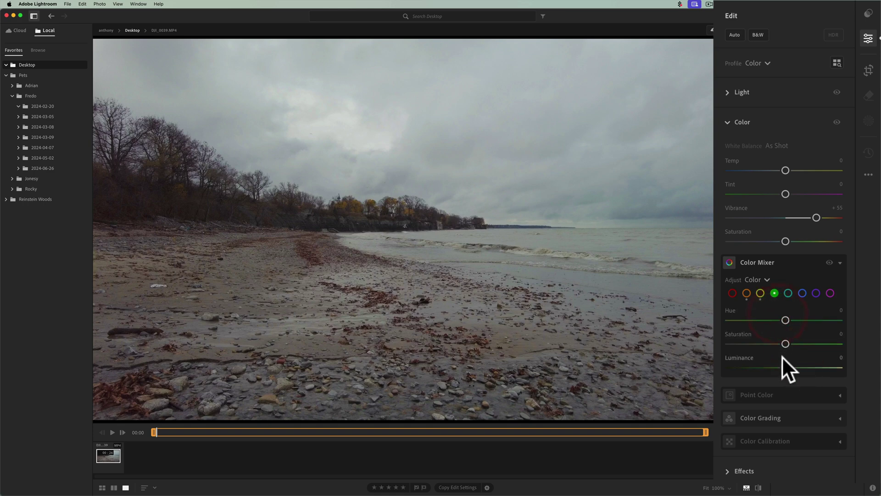
{"action": "left_click_drag", "start_coordinate": [783, 363], "coordinate": [797, 362]}
{"action": "left_click_drag", "start_coordinate": [761, 357], "coordinate": [799, 340]}
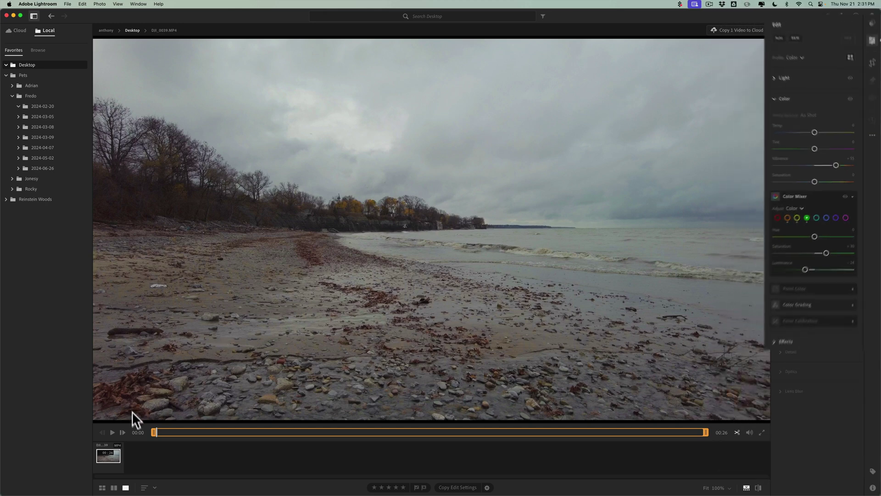
- Play the beach clip, then lower overall Vibrance from +55 to about +29
{"action": "left_click", "coordinate": [113, 432]}
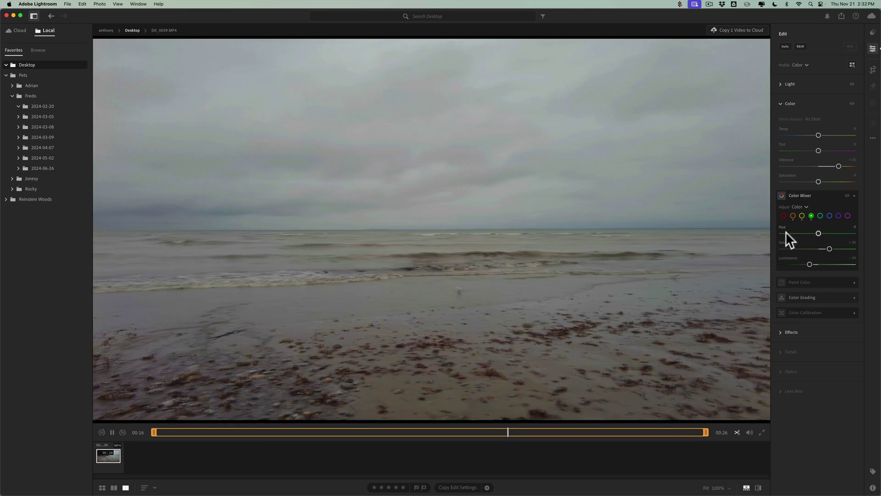
{"action": "left_click_drag", "start_coordinate": [836, 163], "coordinate": [825, 164]}
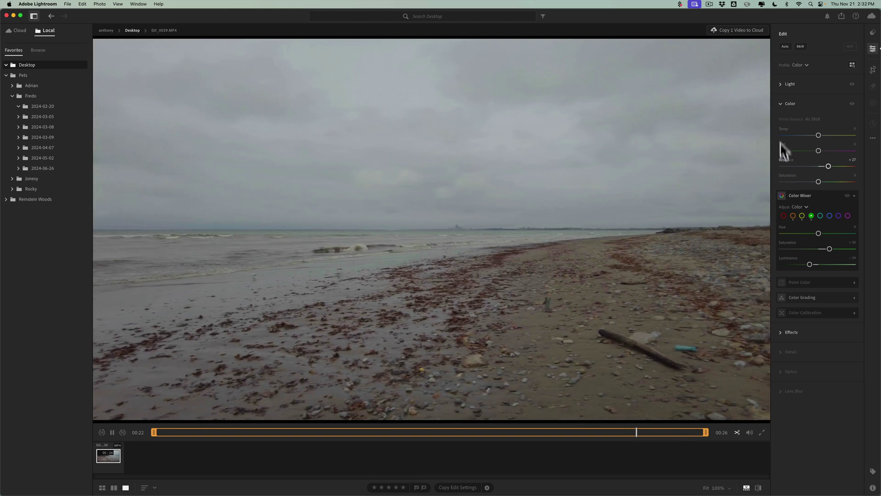
- Apply a slight darkening vignette of about -9 in the Effects panel
{"action": "left_click", "coordinate": [783, 104]}
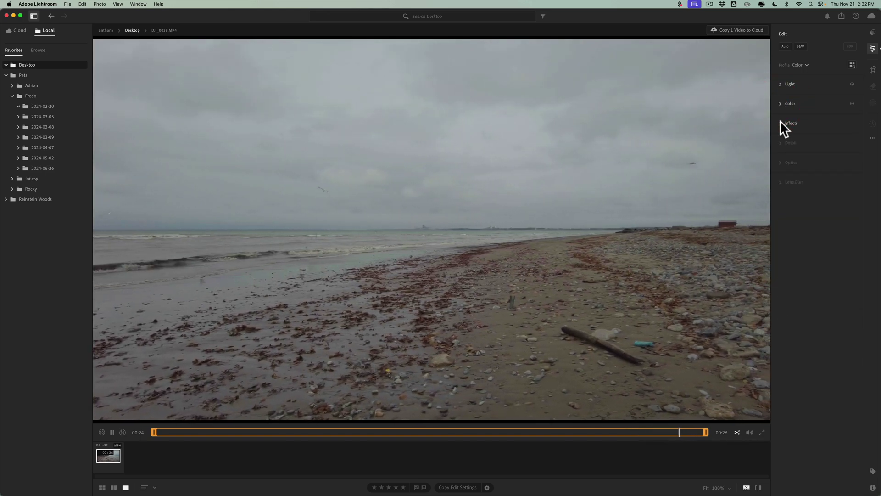
{"action": "left_click", "coordinate": [780, 122]}
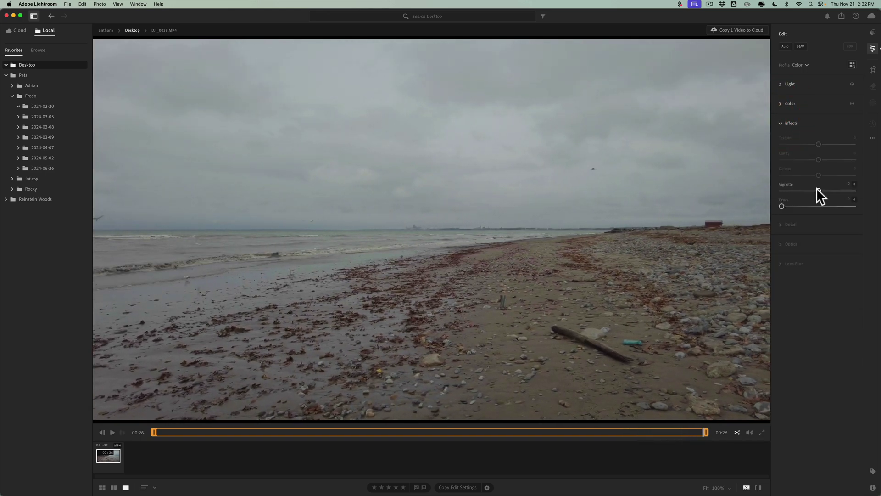
{"action": "left_click_drag", "start_coordinate": [817, 188], "coordinate": [813, 188]}
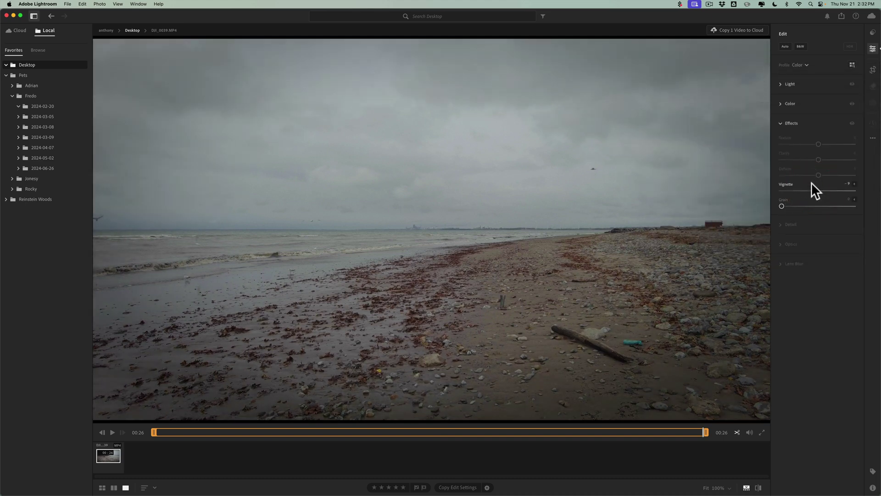
{"action": "left_click", "coordinate": [781, 123]}
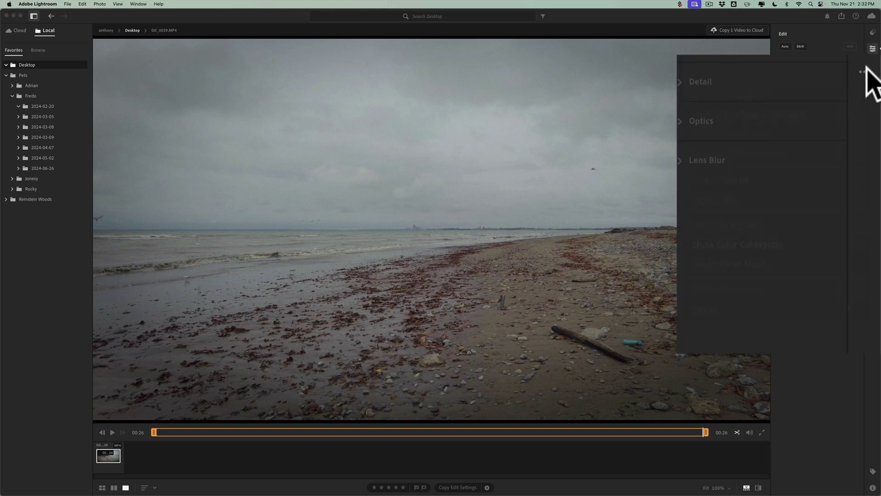
- Dismiss the extra edit commands menu without resetting, and move the video to 00:08
{"action": "left_click", "coordinate": [865, 72]}
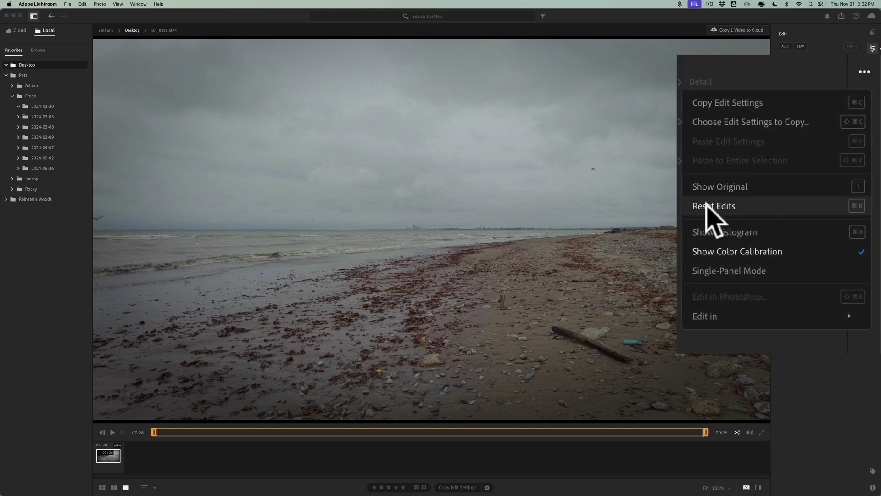
{"action": "left_click", "coordinate": [736, 206]}
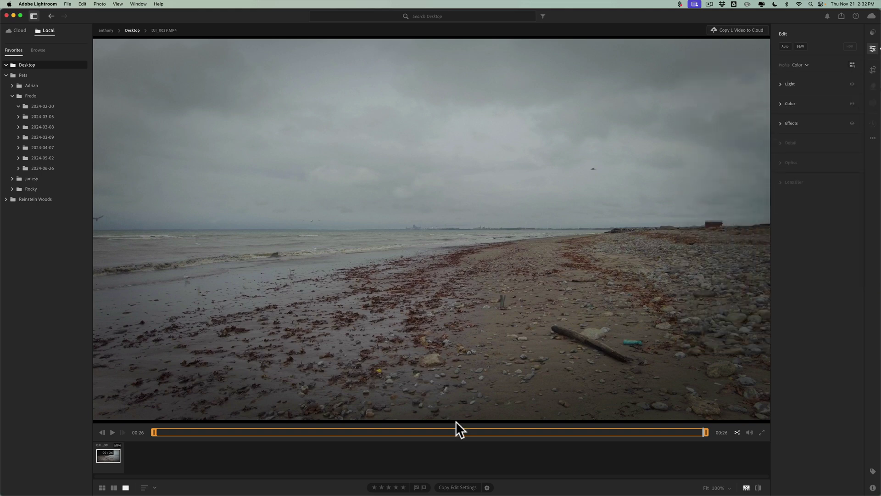
{"action": "left_click_drag", "start_coordinate": [455, 429], "coordinate": [330, 428]}
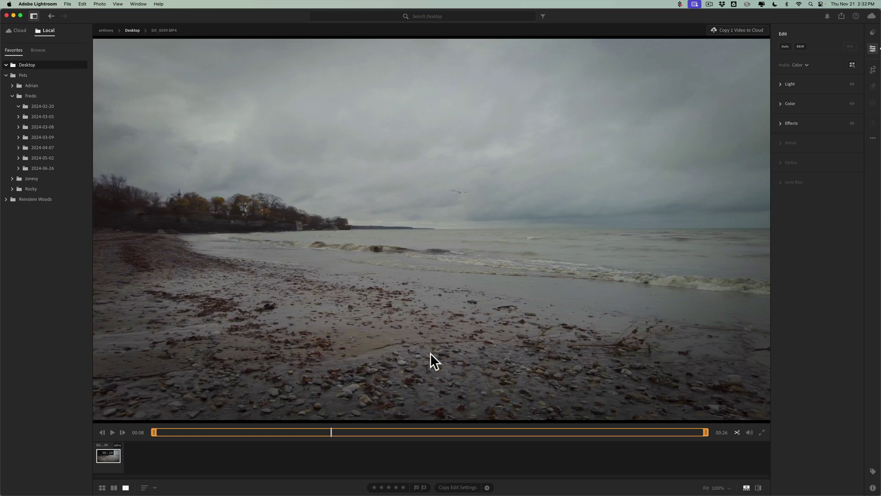
- Toggle Show Original with backslash to compare before and after, ending on the edited look
{"action": "key", "text": "backslash"}
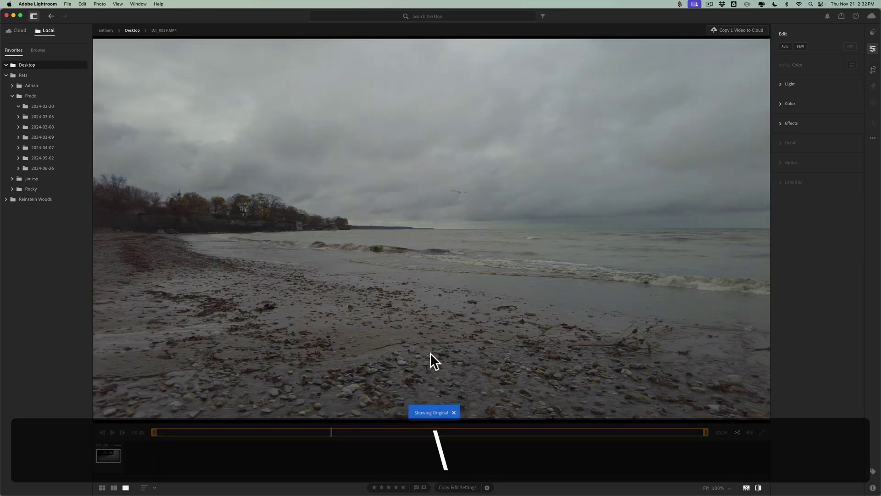
{"action": "key", "text": "backslash"}
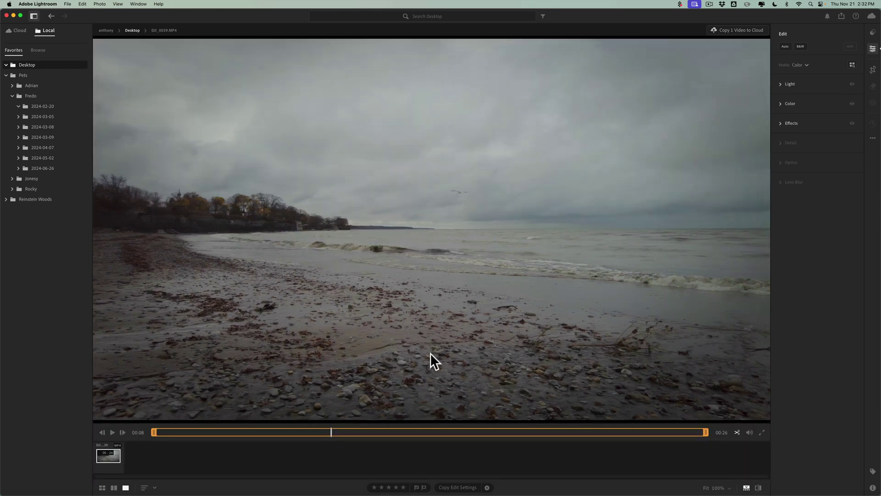
{"action": "key", "text": "backslash"}
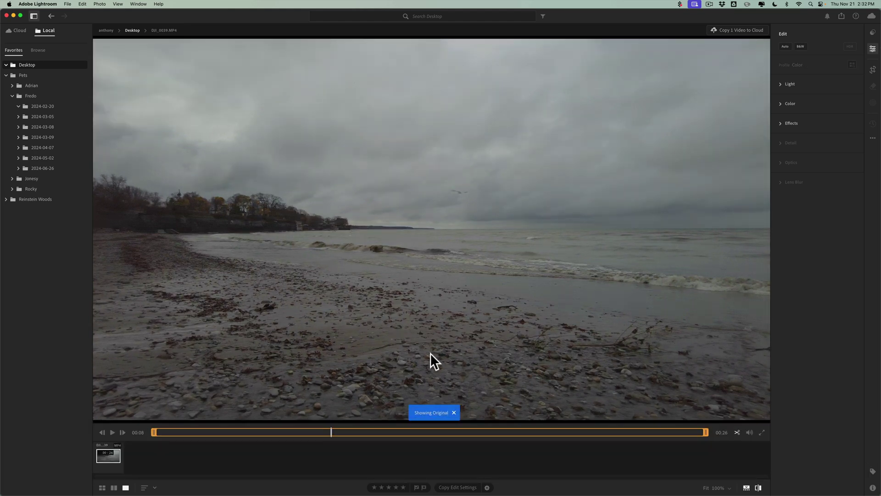
{"action": "key", "text": "backslash"}
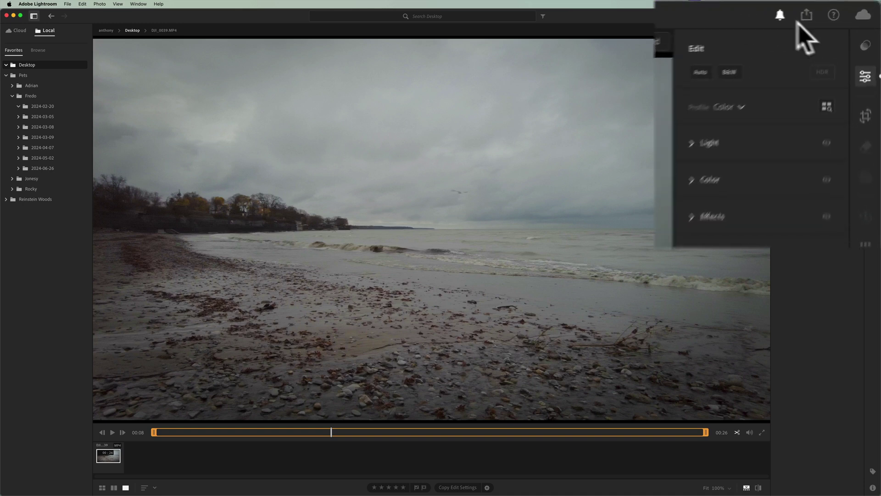
{"action": "left_click", "coordinate": [801, 19]}
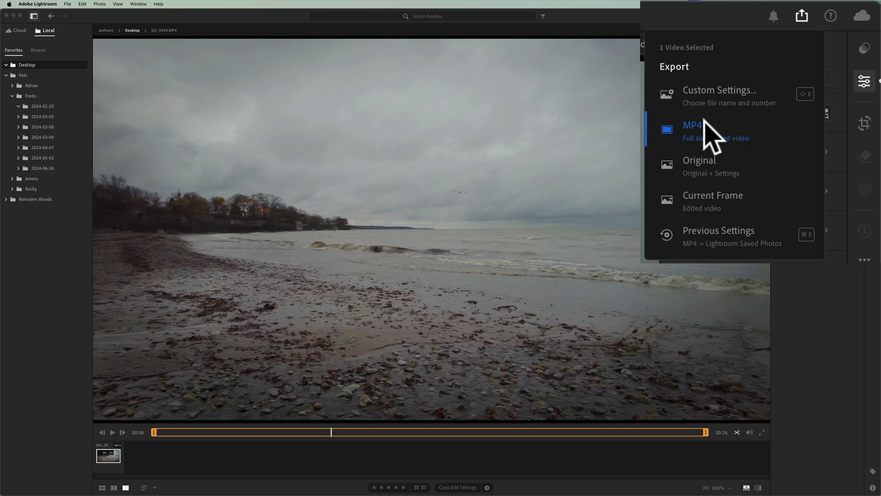
{"action": "left_click", "coordinate": [713, 91]}
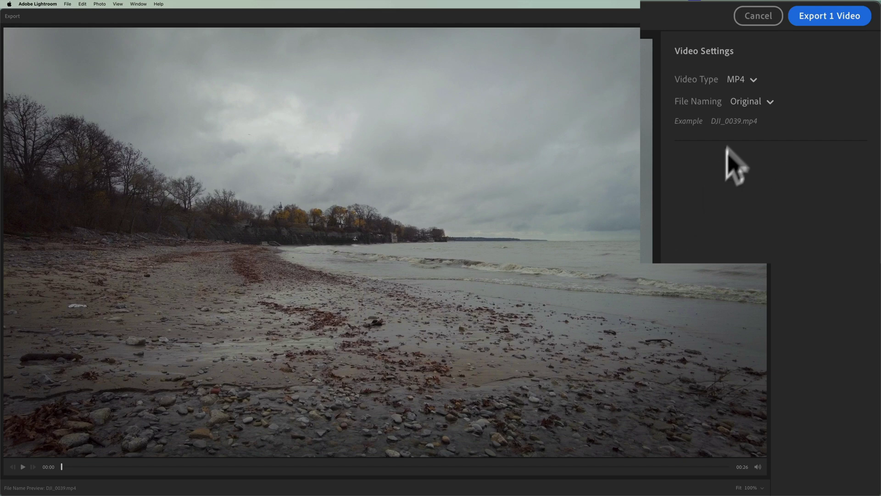
{"action": "left_click", "coordinate": [739, 78]}
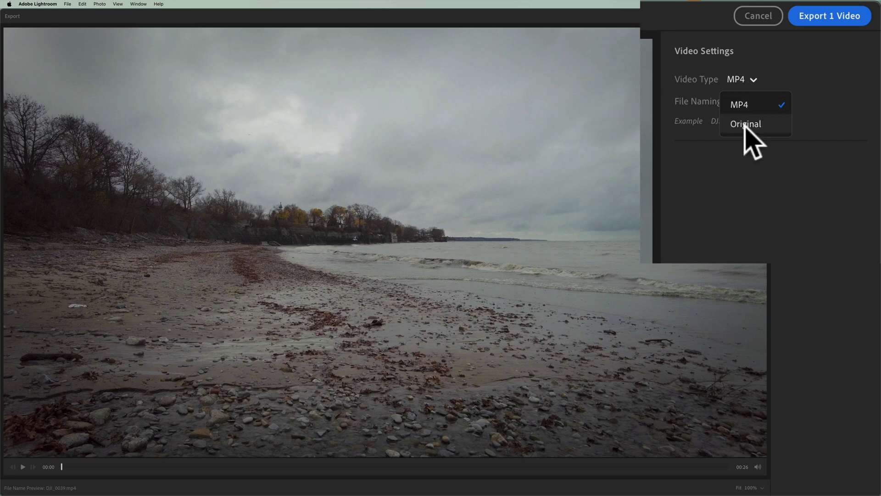
{"action": "left_click", "coordinate": [764, 80]}
{"action": "left_click", "coordinate": [761, 97]}
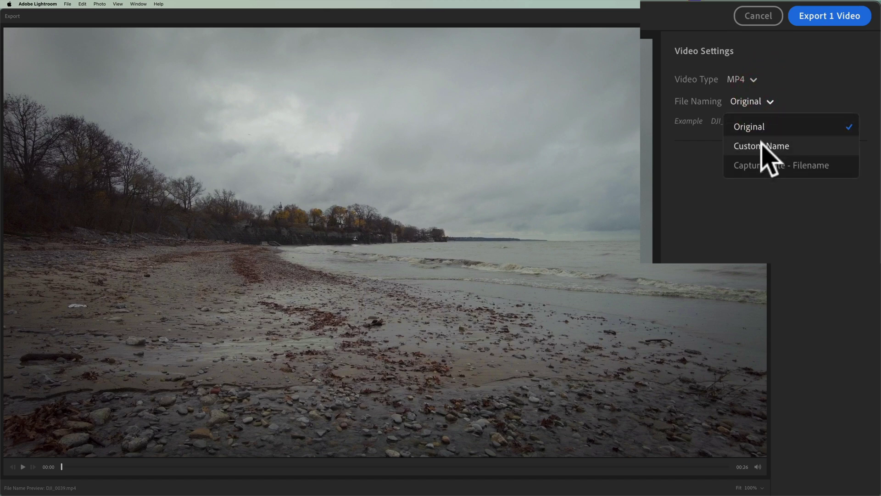
{"action": "left_click", "coordinate": [763, 164]}
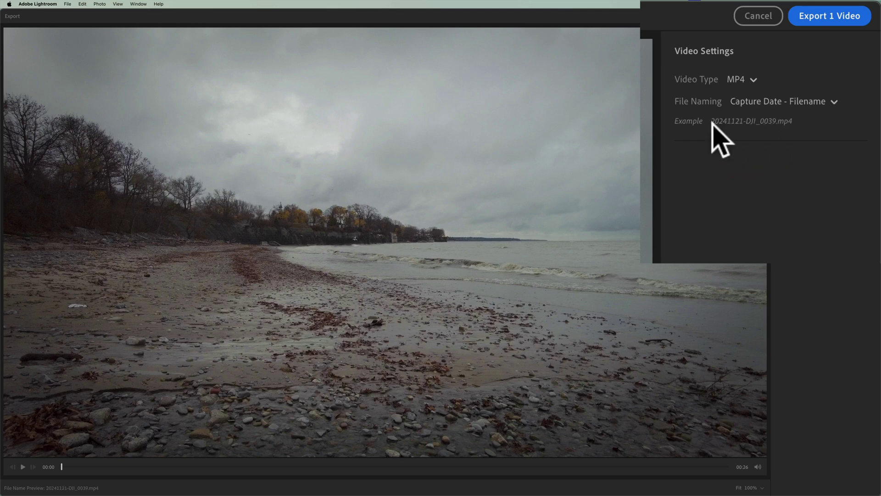
{"action": "left_click", "coordinate": [781, 103]}
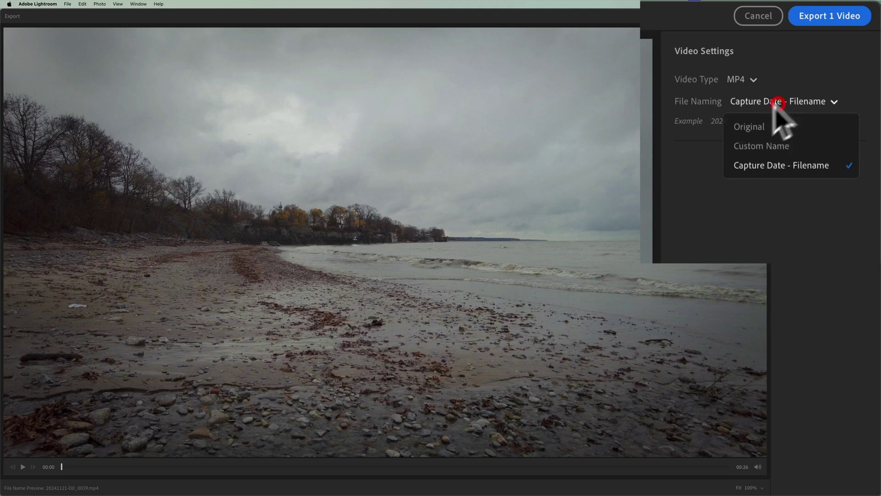
{"action": "left_click", "coordinate": [760, 145]}
{"action": "left_click", "coordinate": [765, 122]}
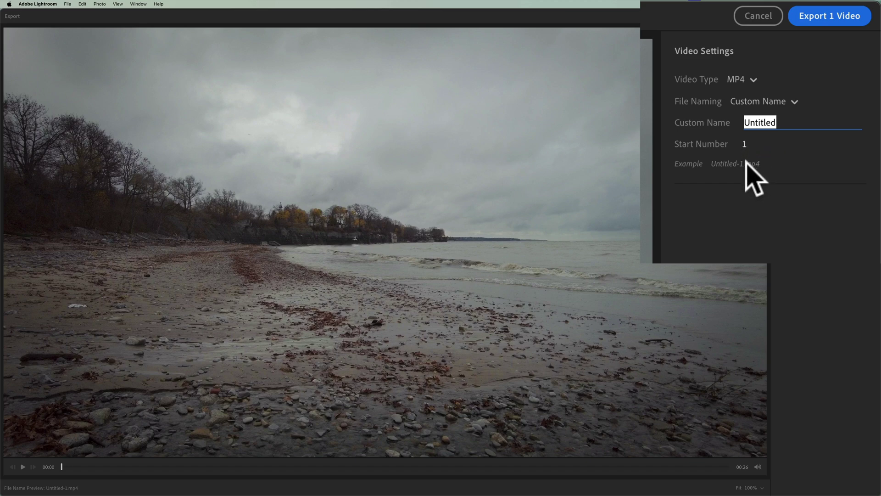
{"action": "left_click", "coordinate": [766, 103]}
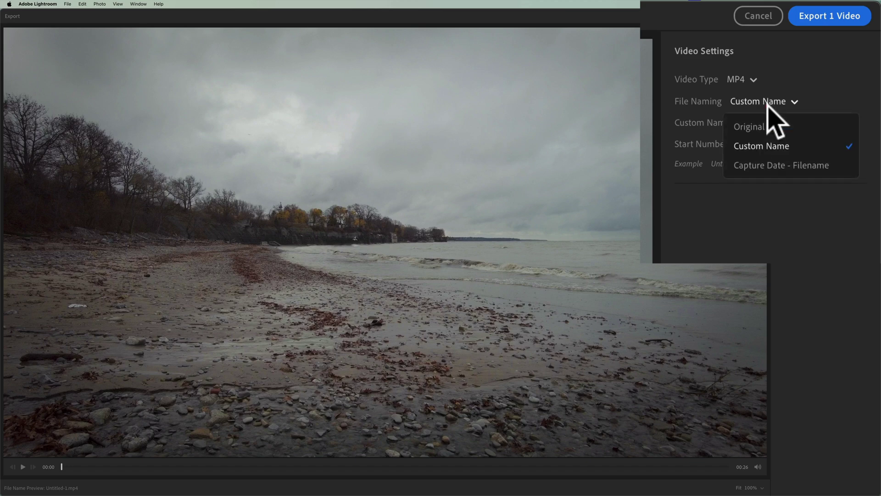
{"action": "left_click", "coordinate": [762, 128]}
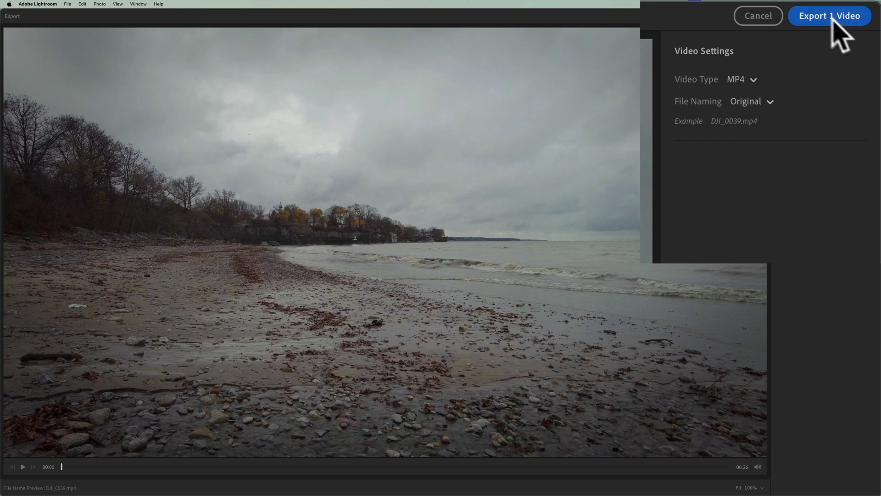
{"action": "left_click", "coordinate": [753, 14]}
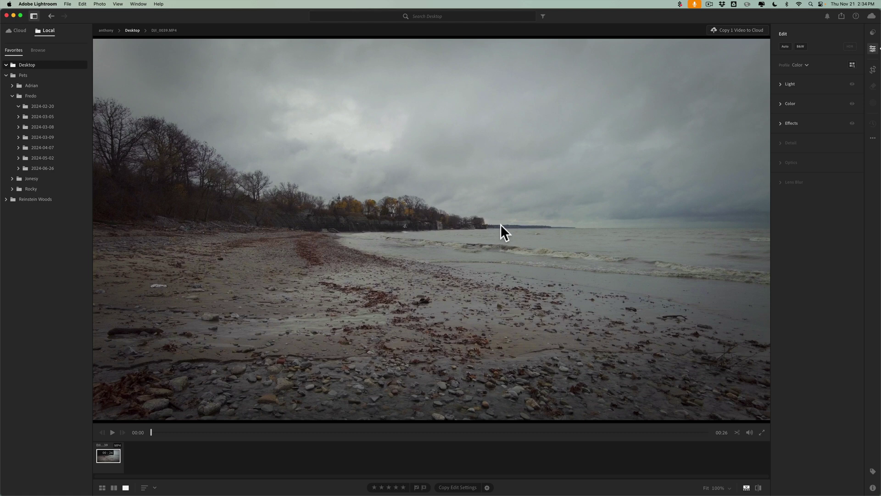
- In the Light panel, raise Shadows to +88 and lower Whites to +19
{"action": "left_click", "coordinate": [781, 83]}
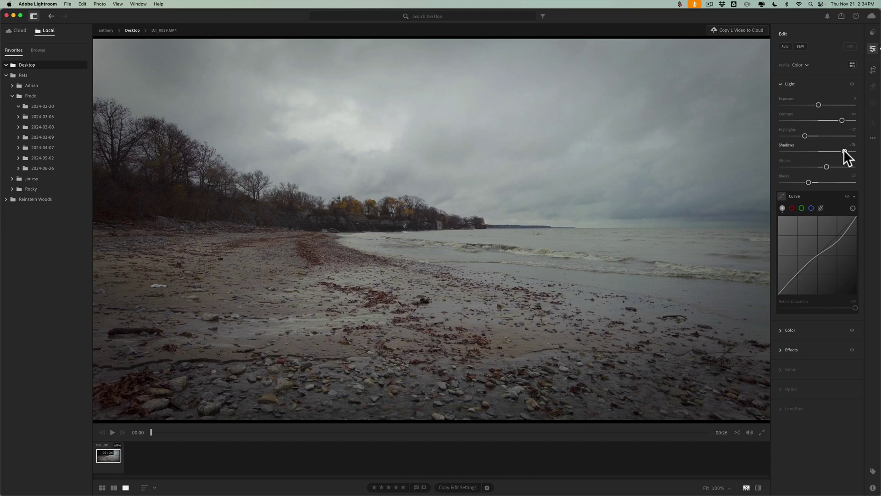
{"action": "left_click_drag", "start_coordinate": [844, 152], "coordinate": [851, 152]}
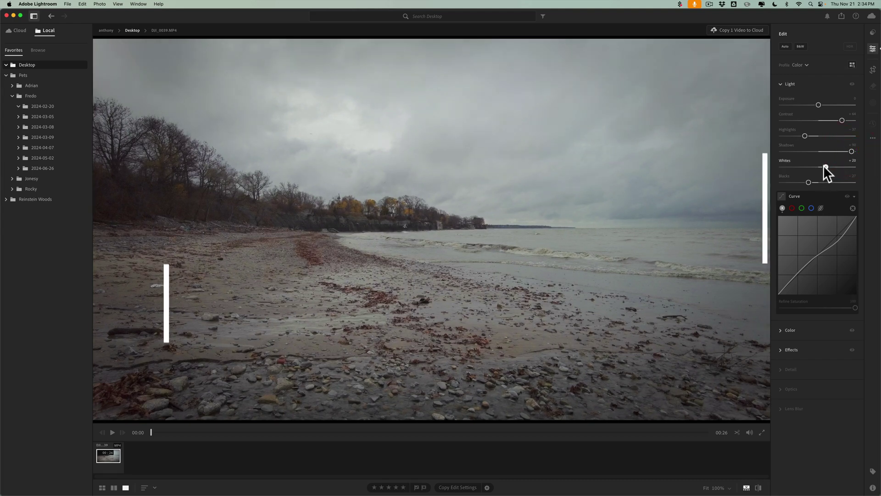
{"action": "left_click_drag", "start_coordinate": [825, 166], "coordinate": [824, 166]}
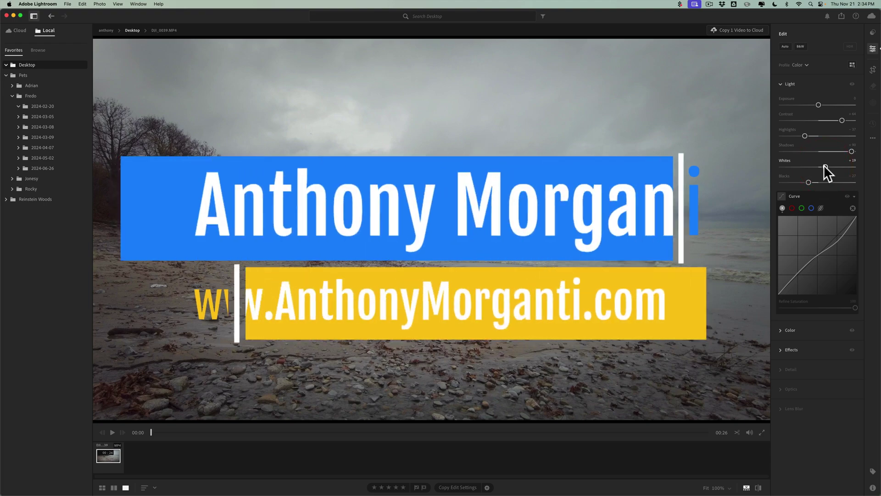